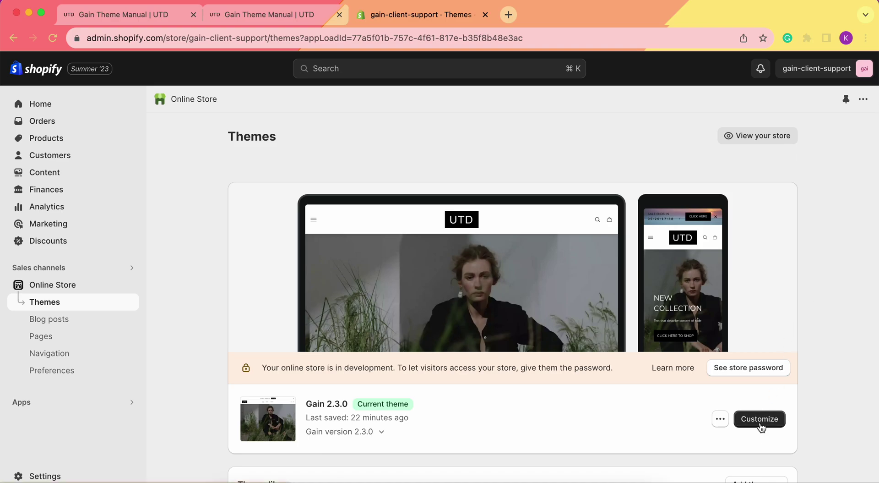
Open the current Gain 2.3.0 theme's customizer in a new browser tab and switch to it
{"action": "right_click", "coordinate": [762, 432]}
{"action": "left_click", "coordinate": [714, 367]}
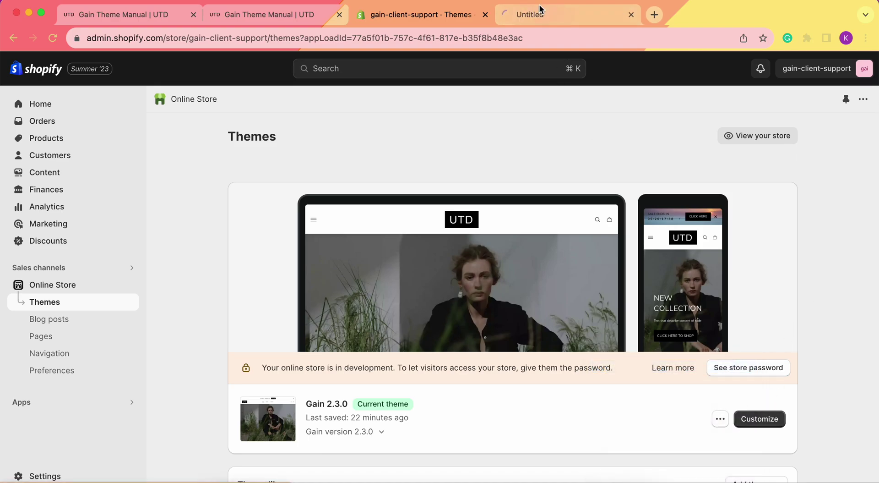
{"action": "left_click", "coordinate": [540, 15]}
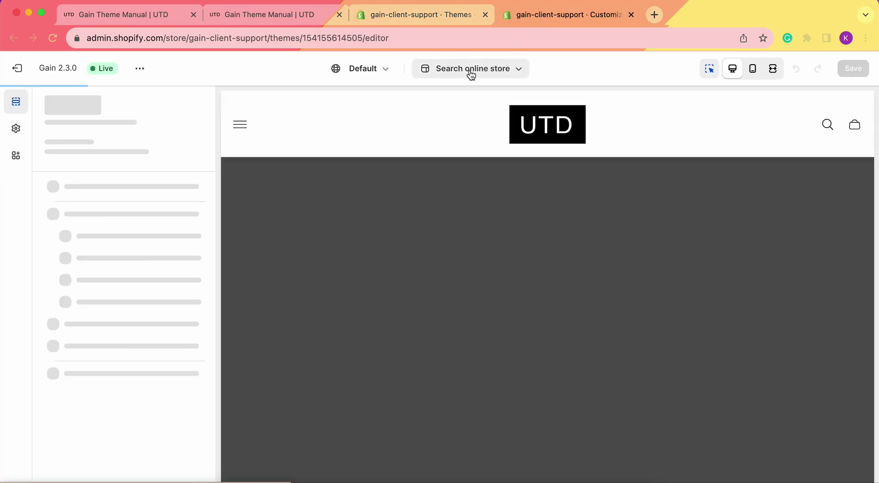
Load the default product template and open the settings of its "Pairs well with:" block
{"action": "left_click", "coordinate": [481, 70]}
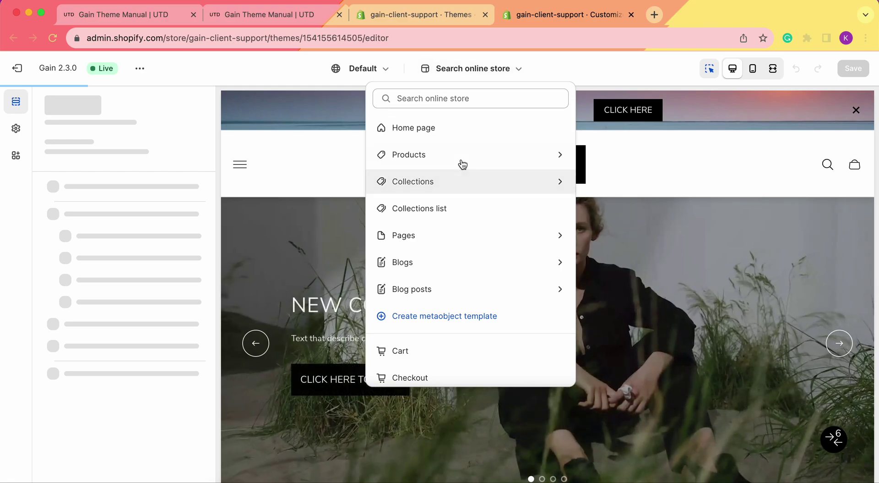
{"action": "left_click", "coordinate": [461, 157]}
{"action": "left_click", "coordinate": [465, 160]}
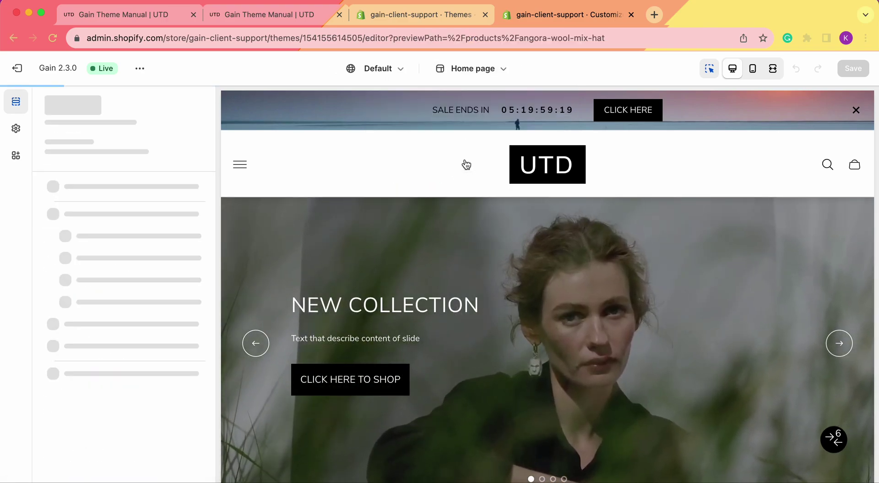
{"action": "scroll", "coordinate": [144, 235], "scroll_direction": "down", "scroll_amount": 5}
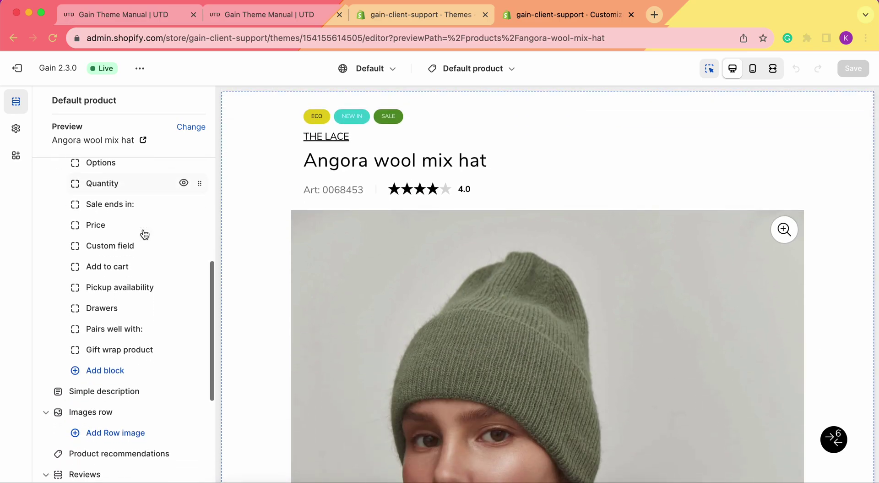
{"action": "left_click", "coordinate": [100, 329]}
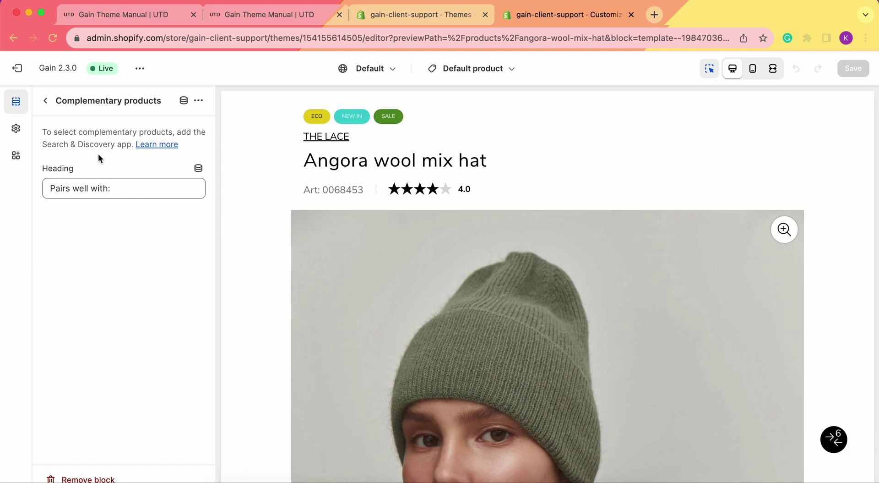
Examine the product page preview for the complementary products block and check the block's heading setting
{"action": "scroll", "coordinate": [377, 227], "scroll_direction": "down", "scroll_amount": 15}
{"action": "scroll", "coordinate": [377, 228], "scroll_direction": "down", "scroll_amount": 5}
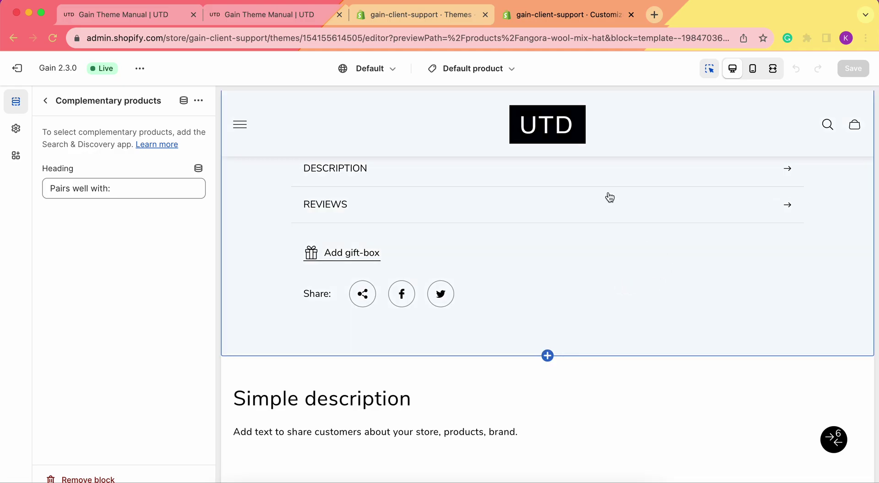
{"action": "scroll", "coordinate": [609, 194], "scroll_direction": "up", "scroll_amount": 8}
{"action": "scroll", "coordinate": [525, 182], "scroll_direction": "up", "scroll_amount": 5}
{"action": "scroll", "coordinate": [525, 182], "scroll_direction": "down", "scroll_amount": 10}
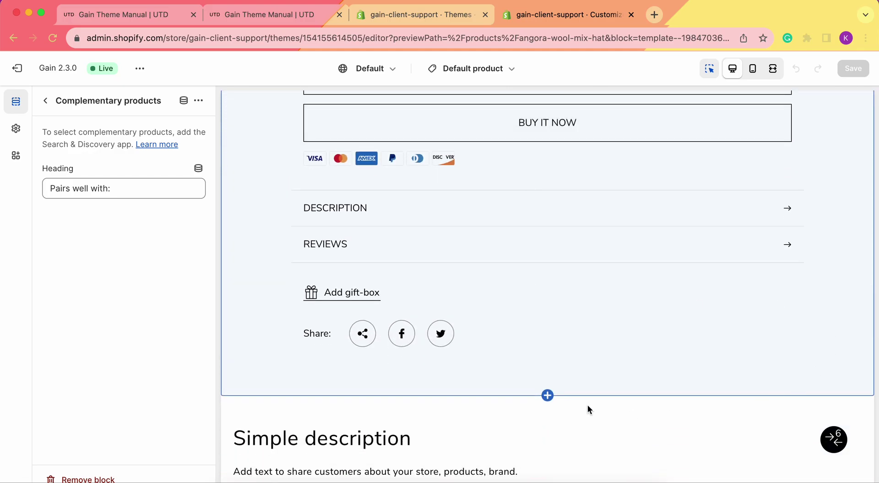
{"action": "left_click", "coordinate": [115, 181]}
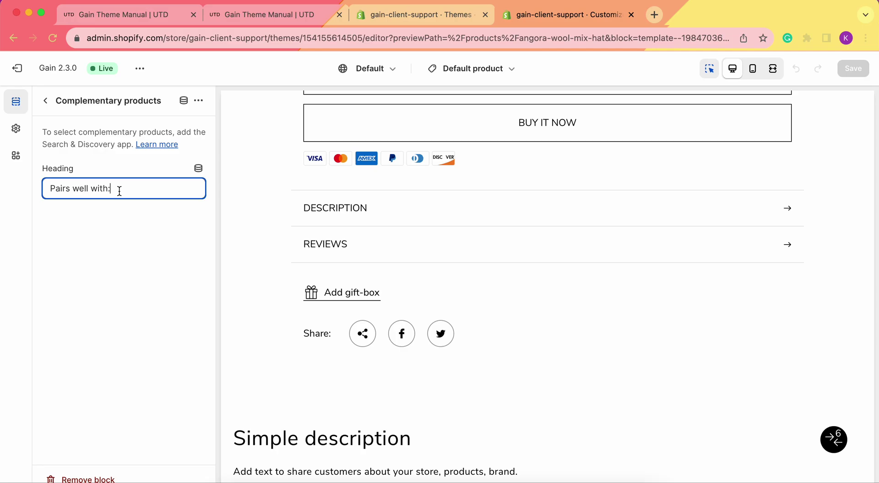
{"action": "left_click", "coordinate": [134, 260]}
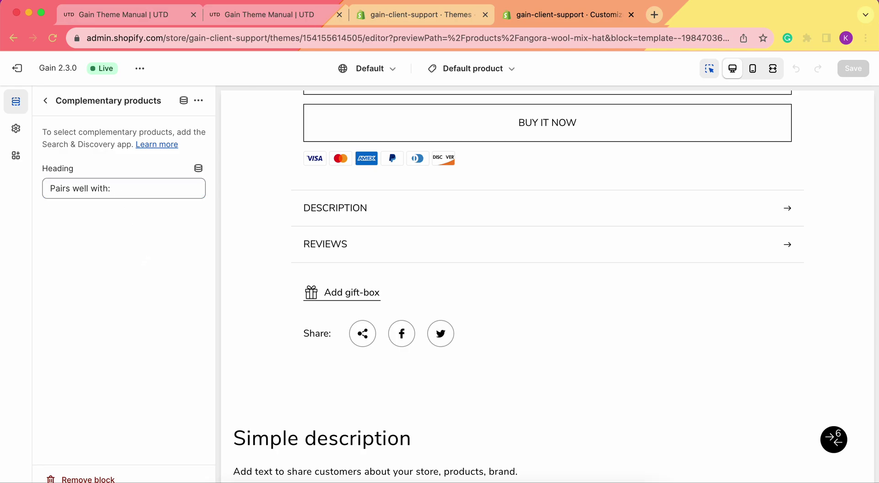
Return to the store admin and open the product recommendations of the Search & Discovery app
{"action": "left_click", "coordinate": [409, 16]}
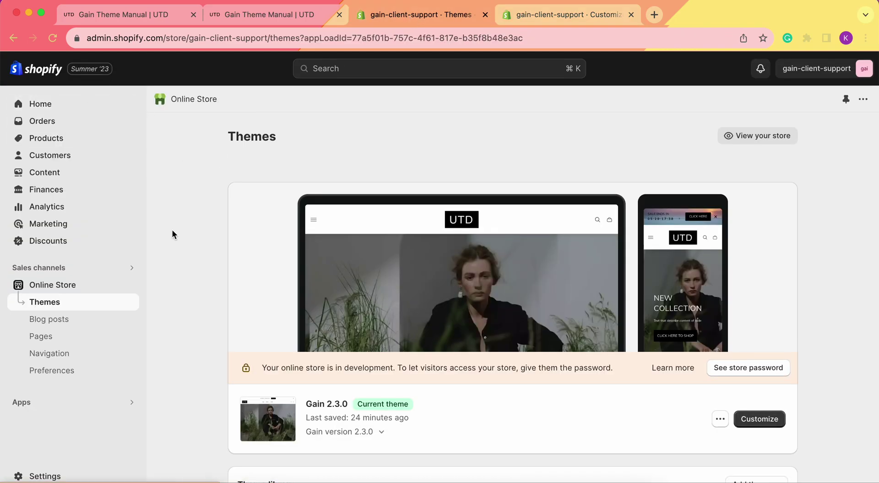
{"action": "left_click", "coordinate": [29, 409]}
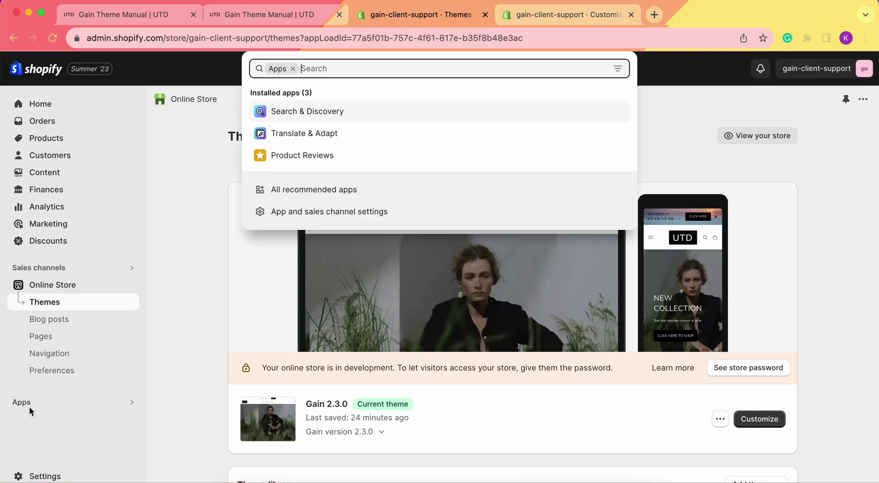
{"action": "left_click", "coordinate": [293, 114]}
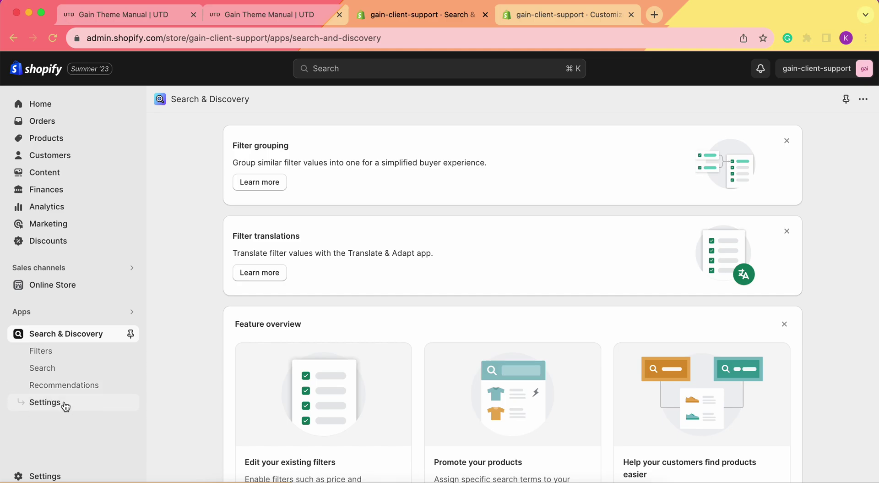
{"action": "left_click", "coordinate": [80, 393]}
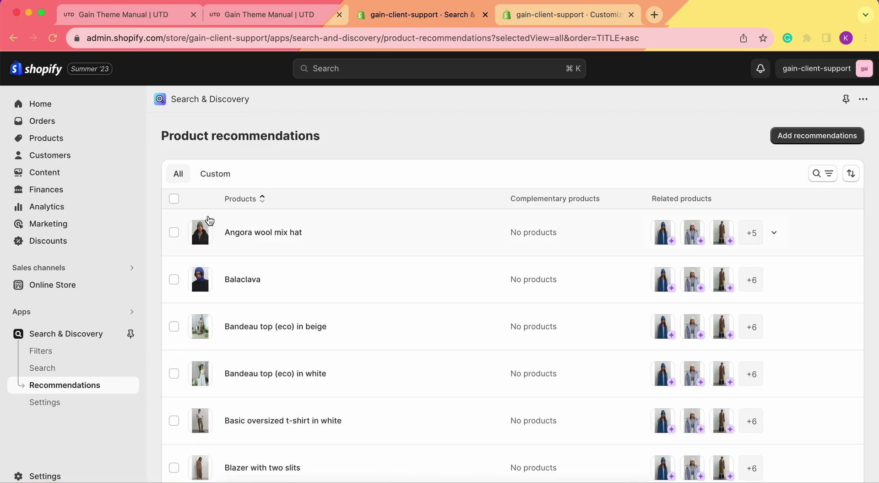
Look through the product recommendations list and open the Angora wool mix hat's entry at its complementary products section
{"action": "scroll", "coordinate": [400, 373], "scroll_direction": "down", "scroll_amount": 20}
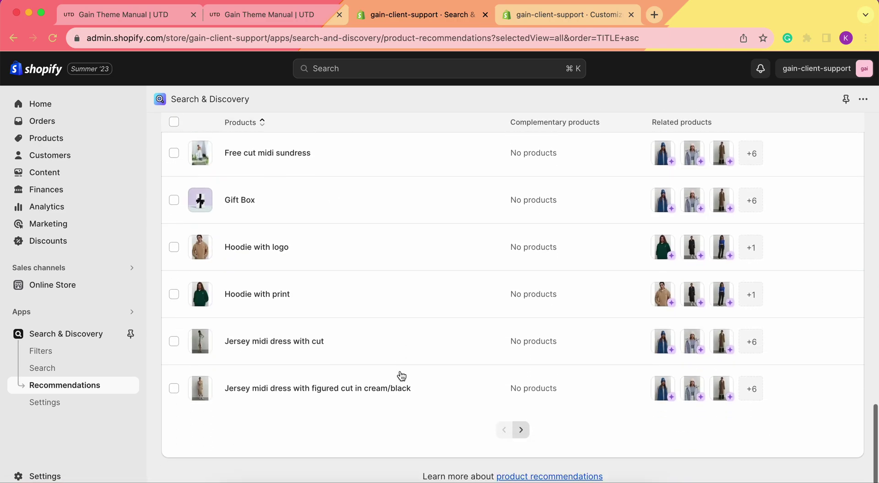
{"action": "scroll", "coordinate": [402, 376], "scroll_direction": "up", "scroll_amount": 20}
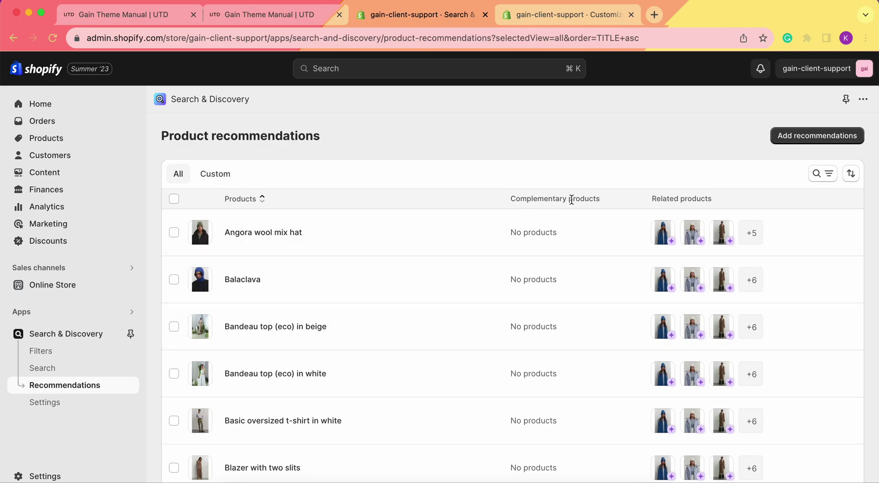
{"action": "left_click", "coordinate": [570, 18]}
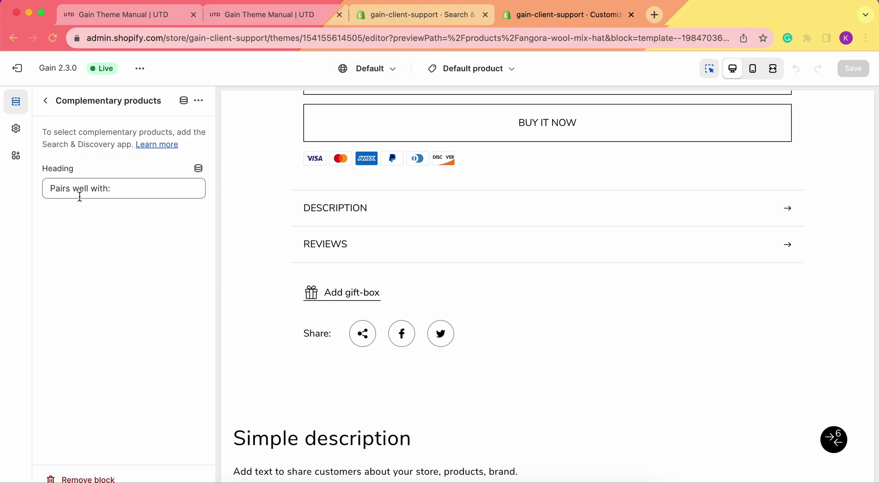
{"action": "left_click", "coordinate": [421, 15]}
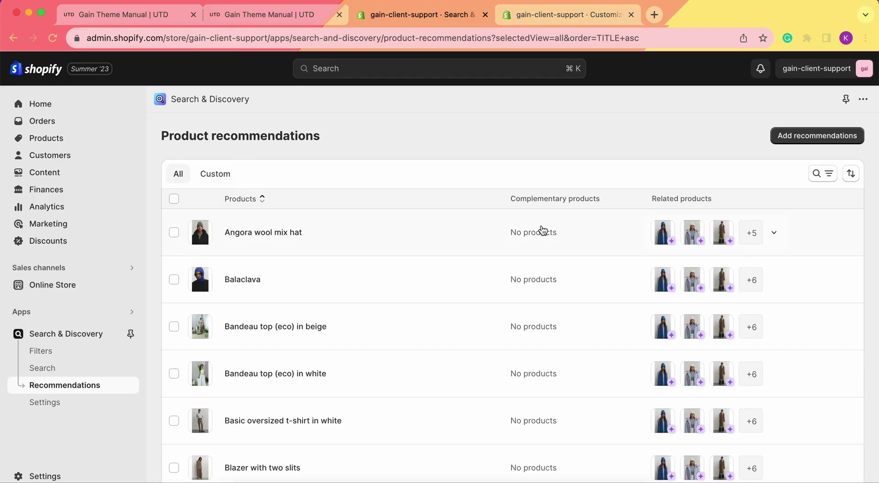
{"action": "left_click", "coordinate": [478, 226]}
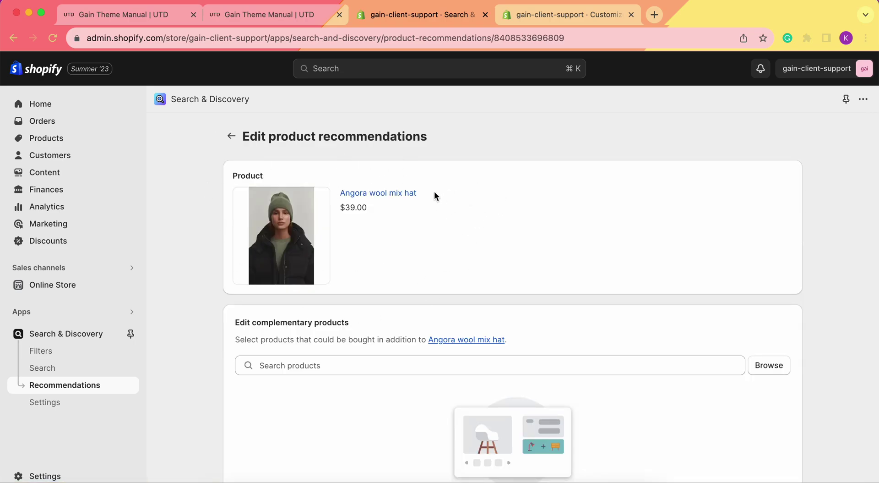
{"action": "scroll", "coordinate": [524, 224], "scroll_direction": "down", "scroll_amount": 3}
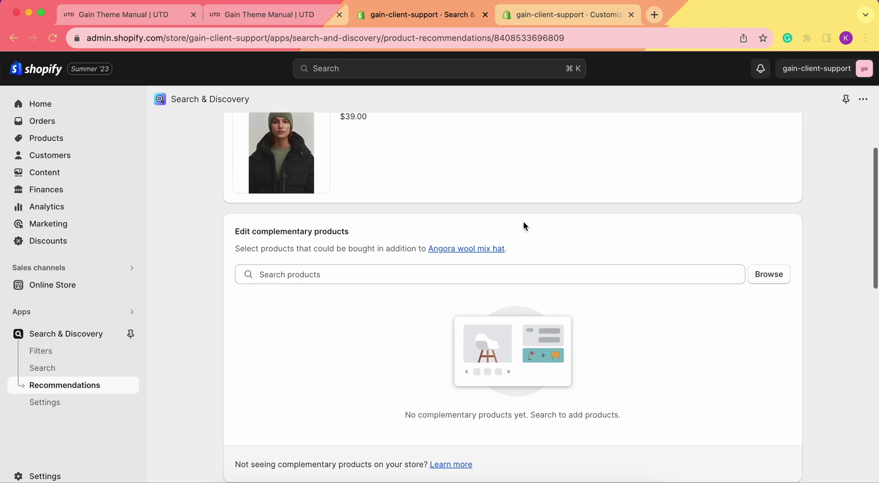
{"action": "scroll", "coordinate": [523, 220], "scroll_direction": "down", "scroll_amount": 3}
{"action": "scroll", "coordinate": [523, 221], "scroll_direction": "up", "scroll_amount": 2}
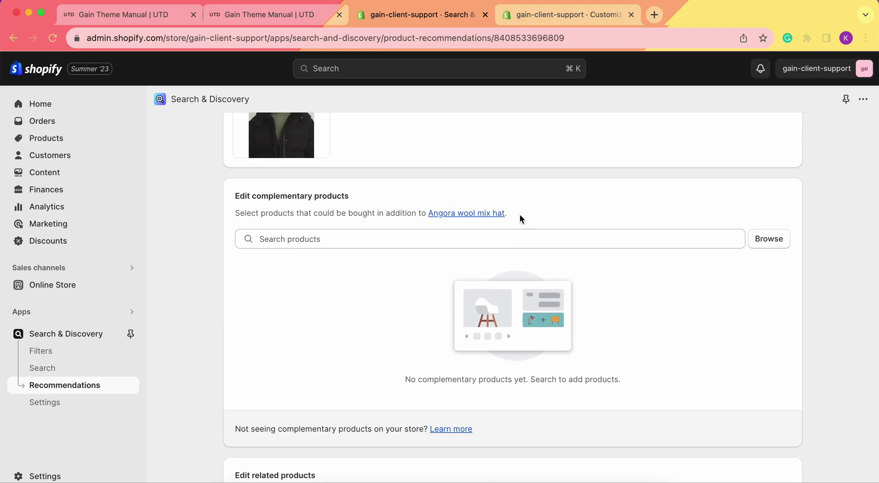
Browse the products available as complementary products for the Angora wool mix hat and close the list without selecting any
{"action": "left_click", "coordinate": [285, 239]}
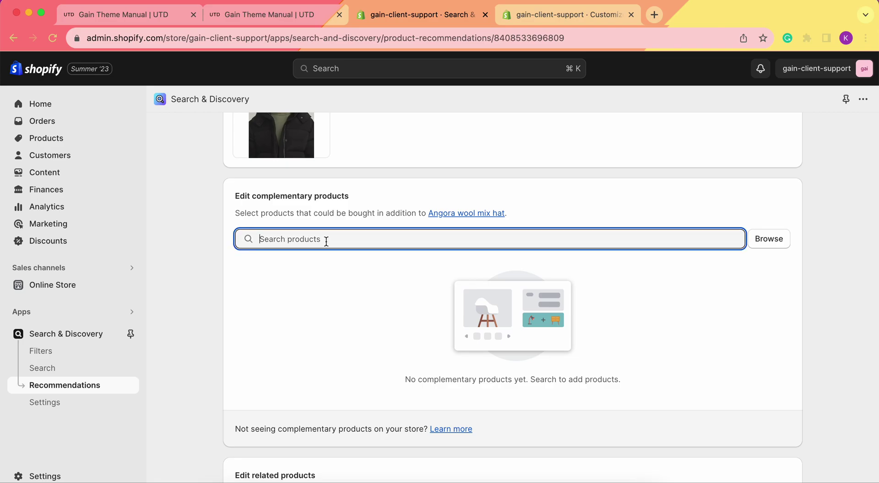
{"action": "scroll", "coordinate": [327, 242], "scroll_direction": "up", "scroll_amount": 3}
{"action": "scroll", "coordinate": [335, 284], "scroll_direction": "down", "scroll_amount": 2}
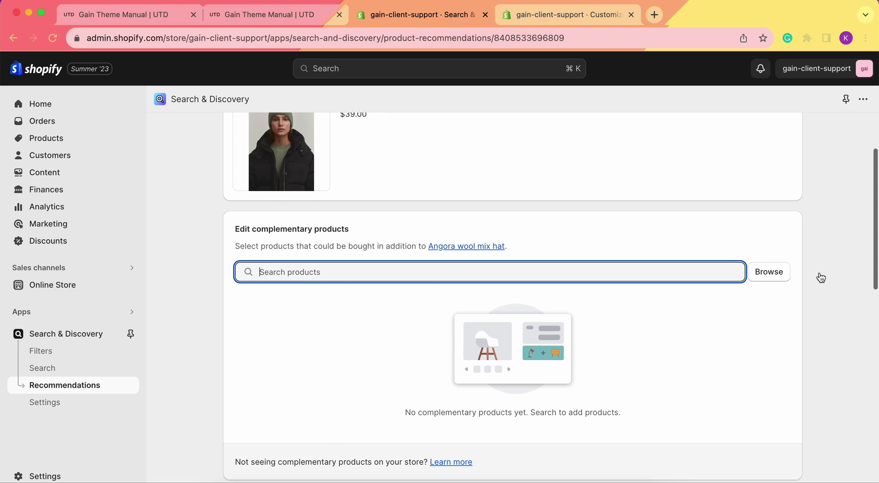
{"action": "left_click", "coordinate": [783, 277]}
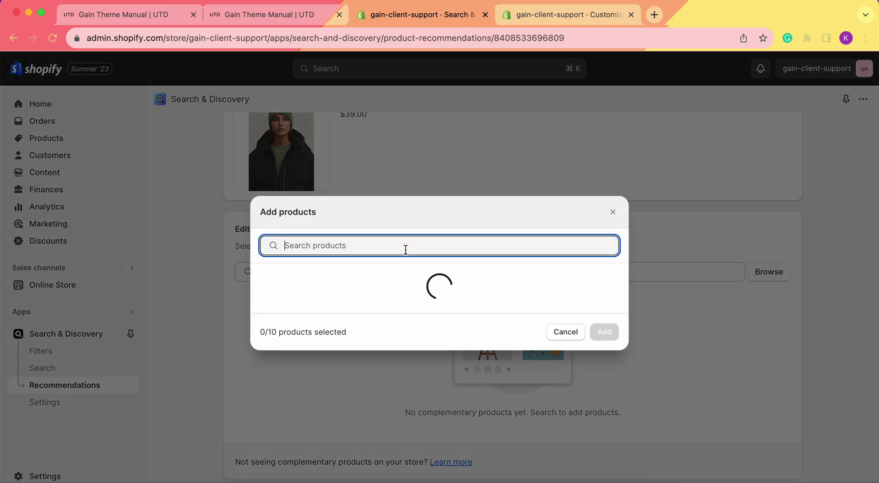
{"action": "scroll", "coordinate": [400, 266], "scroll_direction": "down", "scroll_amount": 5}
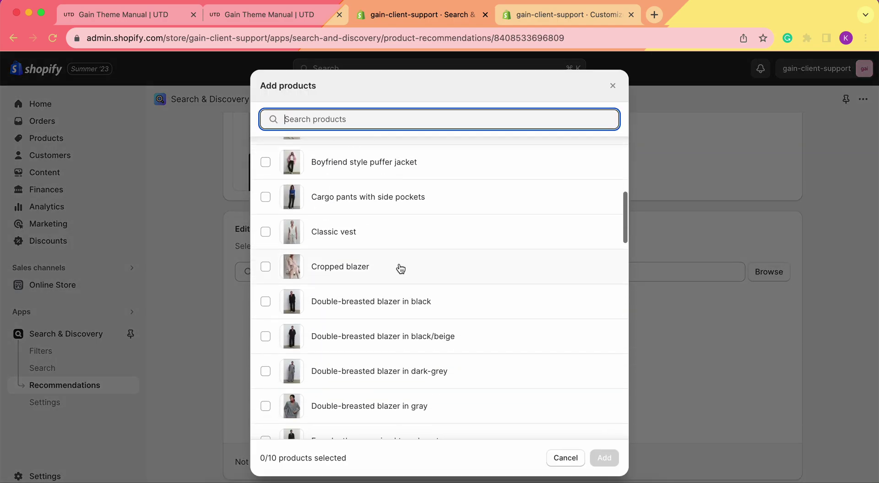
{"action": "right_click", "coordinate": [401, 268]}
{"action": "left_click", "coordinate": [754, 249]}
{"action": "left_click", "coordinate": [841, 253]}
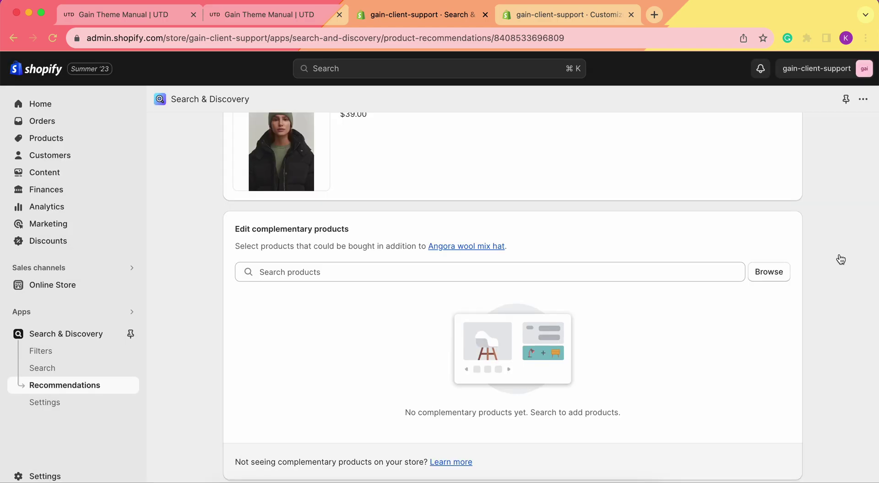
{"action": "scroll", "coordinate": [819, 229], "scroll_direction": "up", "scroll_amount": 2}
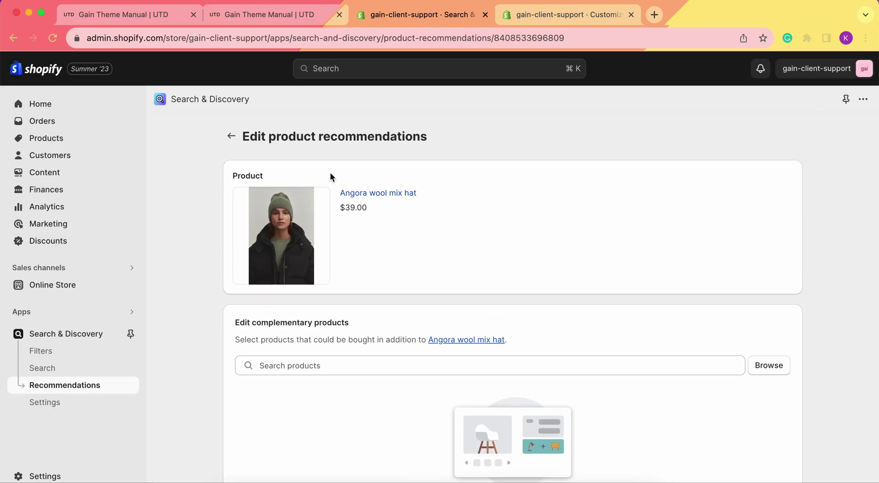
{"action": "scroll", "coordinate": [422, 247], "scroll_direction": "down", "scroll_amount": 1}
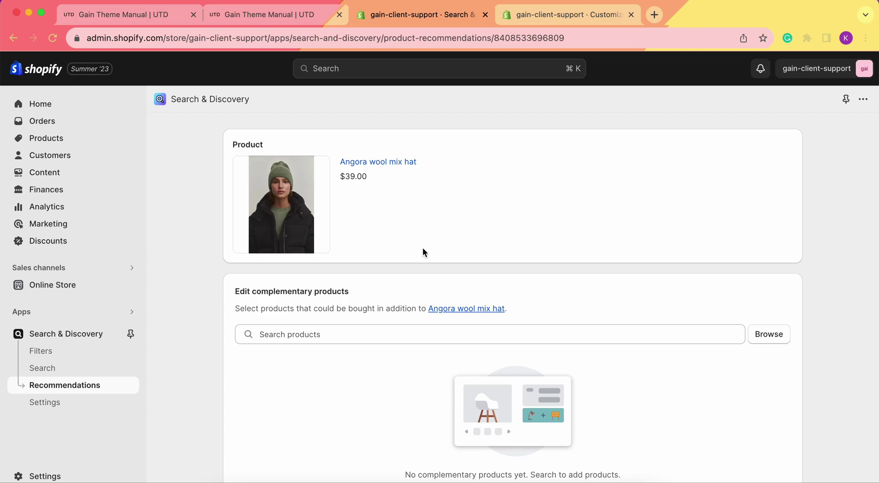
Search the complementary products for "coat" and add the Quilted coat to the Angora wool mix hat
{"action": "scroll", "coordinate": [423, 252], "scroll_direction": "down", "scroll_amount": 2}
{"action": "left_click", "coordinate": [318, 280]}
{"action": "left_click", "coordinate": [305, 275]}
{"action": "type", "text": "coat"}
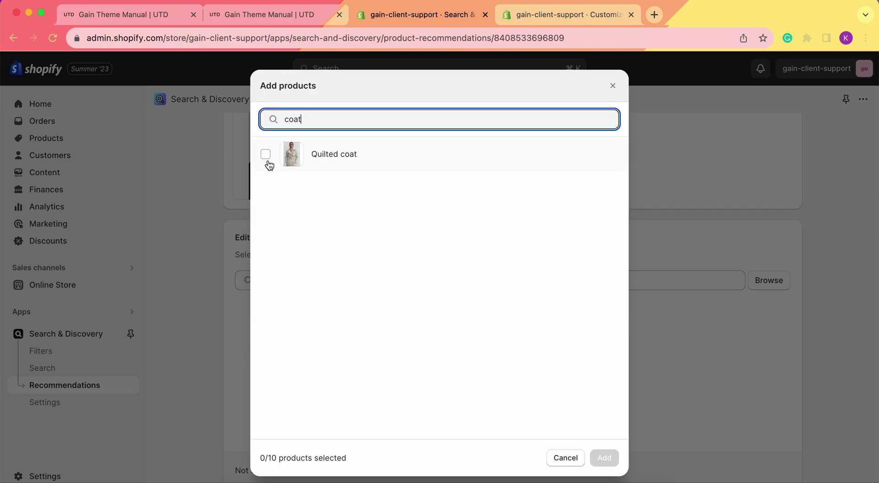
{"action": "left_click", "coordinate": [267, 156]}
{"action": "left_click", "coordinate": [604, 458]}
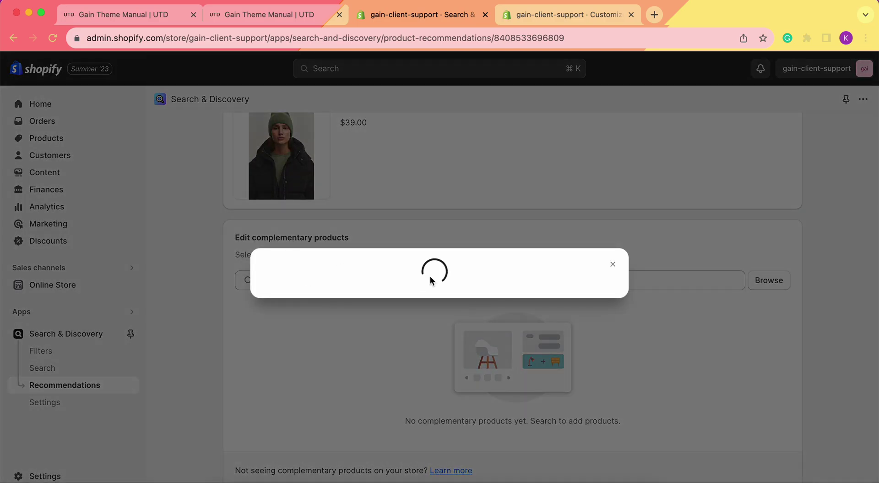
Search for "jack" and add the Boyfriend style puffer jacket, Quilted faux leather jacket and Winter jacket with belt as complementary products
{"action": "type", "text": "jack"}
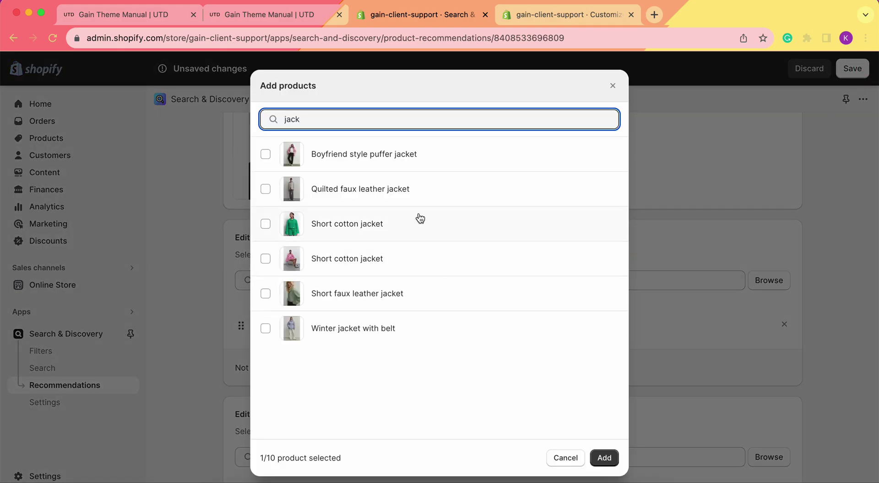
{"action": "left_click", "coordinate": [268, 157]}
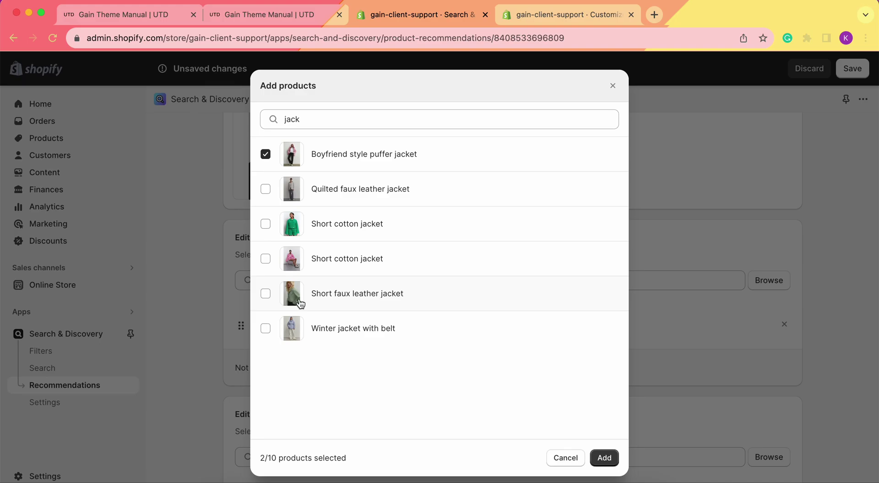
{"action": "left_click", "coordinate": [269, 332]}
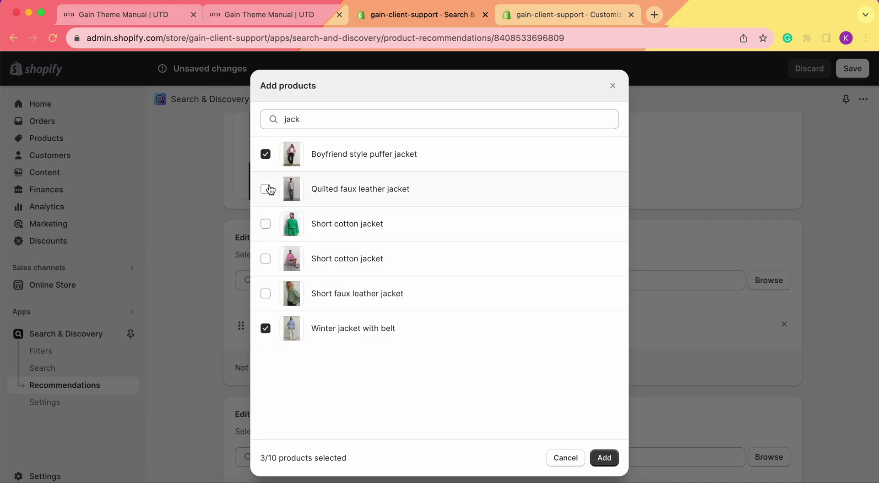
{"action": "left_click", "coordinate": [617, 455]}
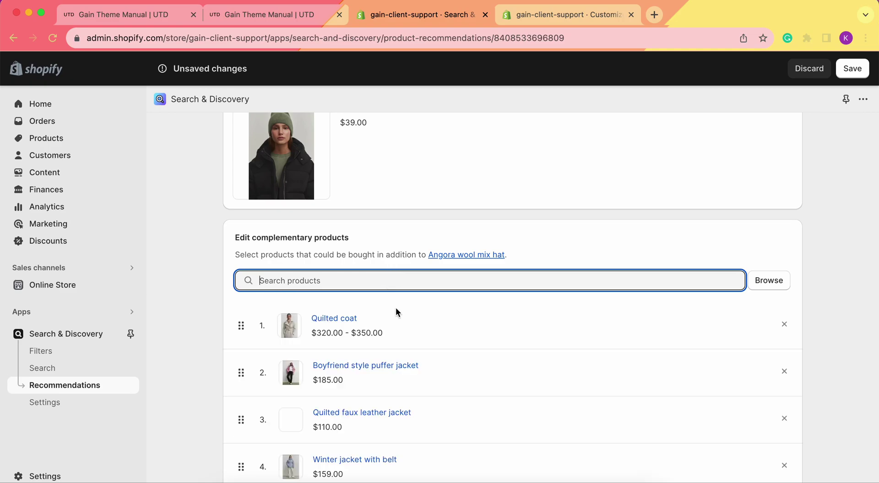
Search for "scarf" and add the Wool mix scarf in chocolate/black and Wool mix scarf in olive/milk as complementary products
{"action": "type", "text": "scarf"}
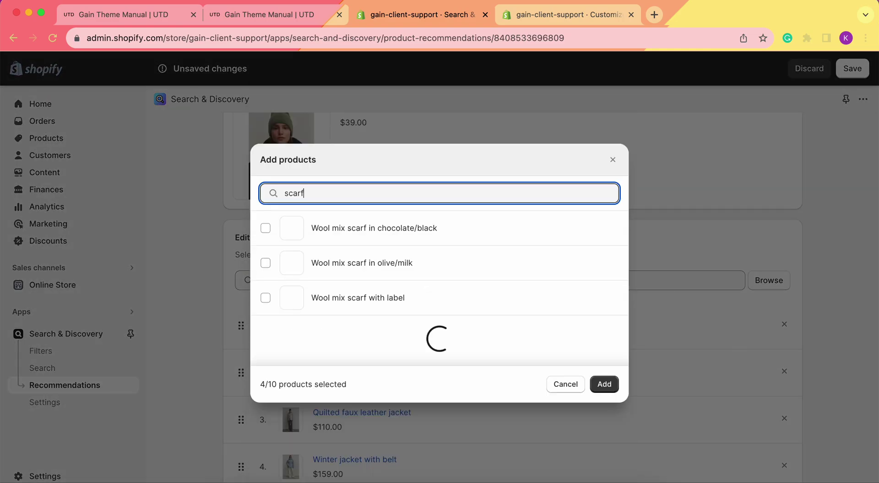
{"action": "left_click", "coordinate": [266, 154]}
{"action": "left_click", "coordinate": [265, 188]}
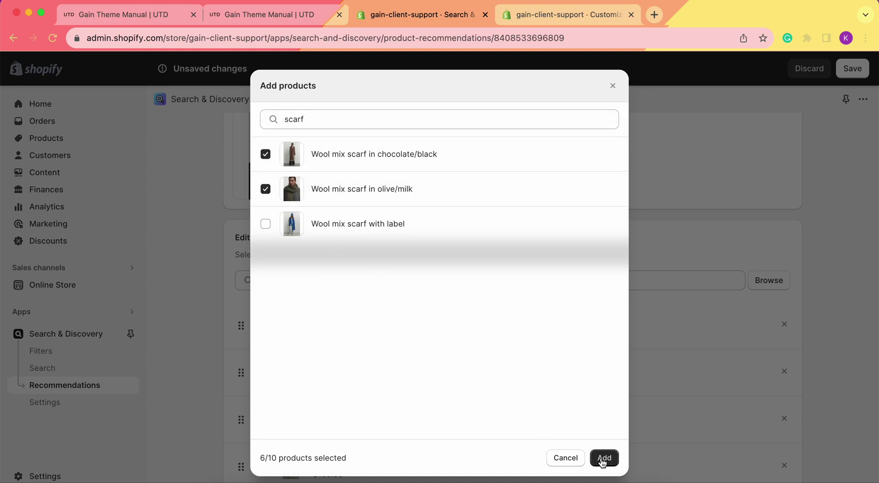
{"action": "left_click", "coordinate": [603, 457]}
Review the Angora wool mix hat's complementary products list and save the recommendations
{"action": "scroll", "coordinate": [473, 273], "scroll_direction": "down", "scroll_amount": 5}
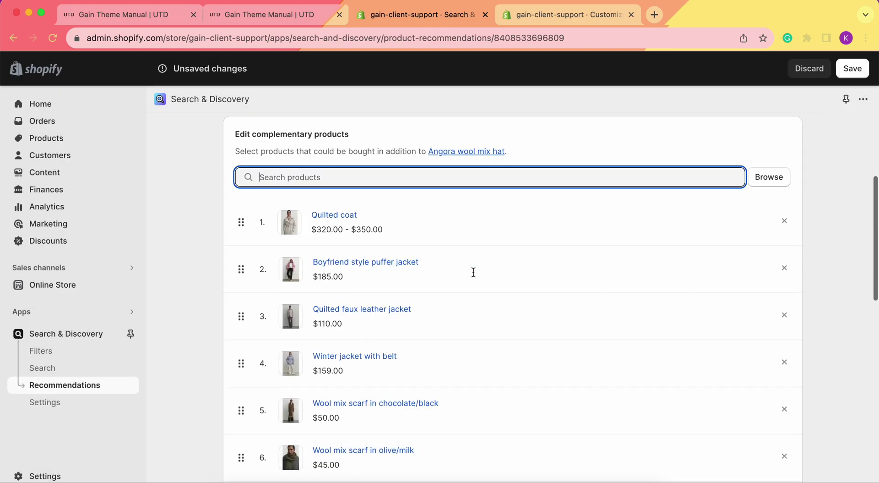
{"action": "scroll", "coordinate": [339, 321], "scroll_direction": "up", "scroll_amount": 2}
{"action": "scroll", "coordinate": [345, 219], "scroll_direction": "up", "scroll_amount": 5}
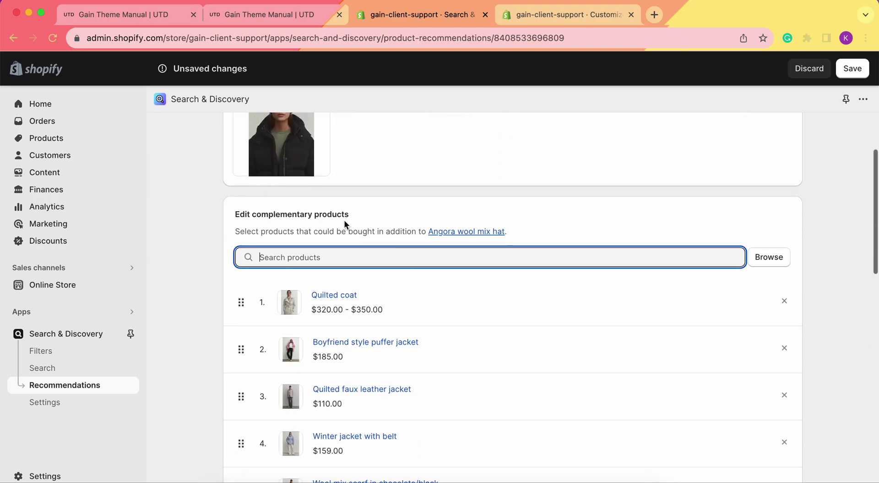
{"action": "scroll", "coordinate": [392, 240], "scroll_direction": "down", "scroll_amount": 2}
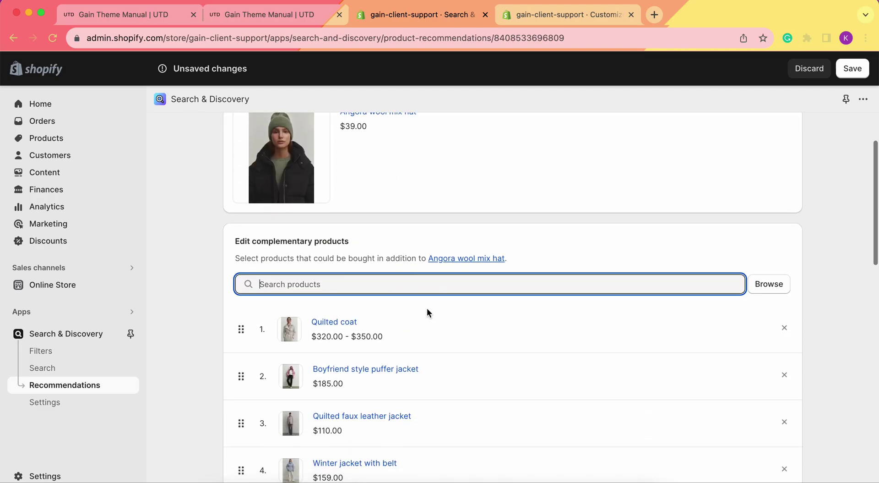
{"action": "scroll", "coordinate": [427, 312], "scroll_direction": "down", "scroll_amount": 3}
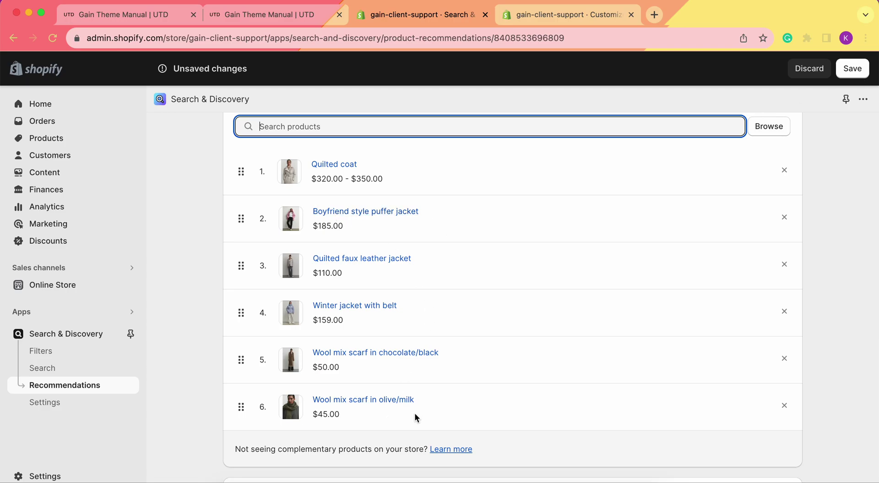
{"action": "left_click", "coordinate": [853, 69]}
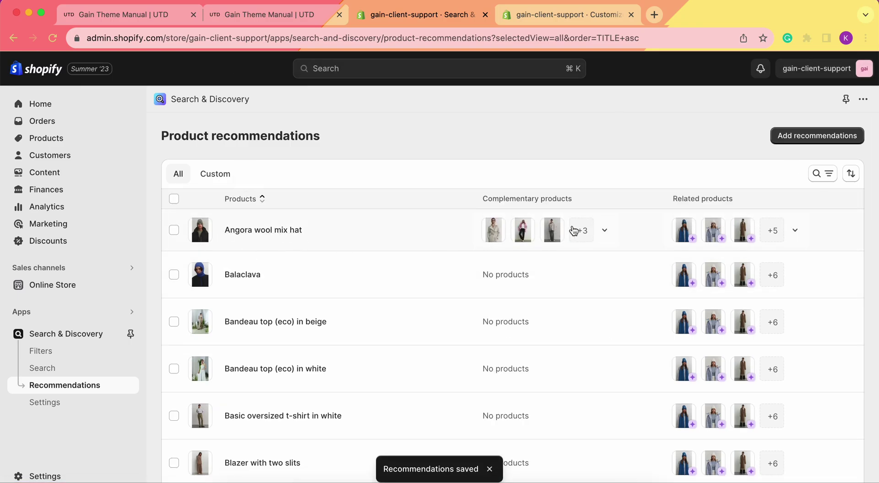
Switch to the theme editor, view the live Gain theme and open the Angora wool mix hat page at its "Pairs well with:" block
{"action": "left_click", "coordinate": [528, 13]}
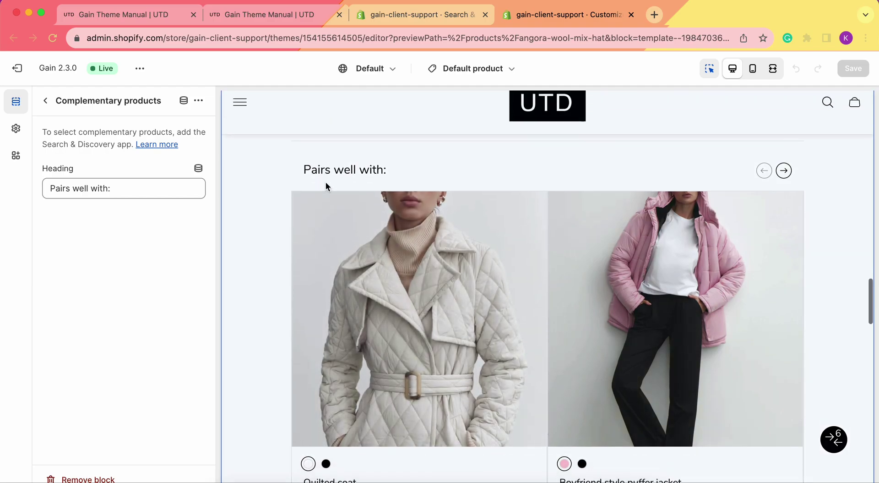
{"action": "left_click", "coordinate": [140, 69]}
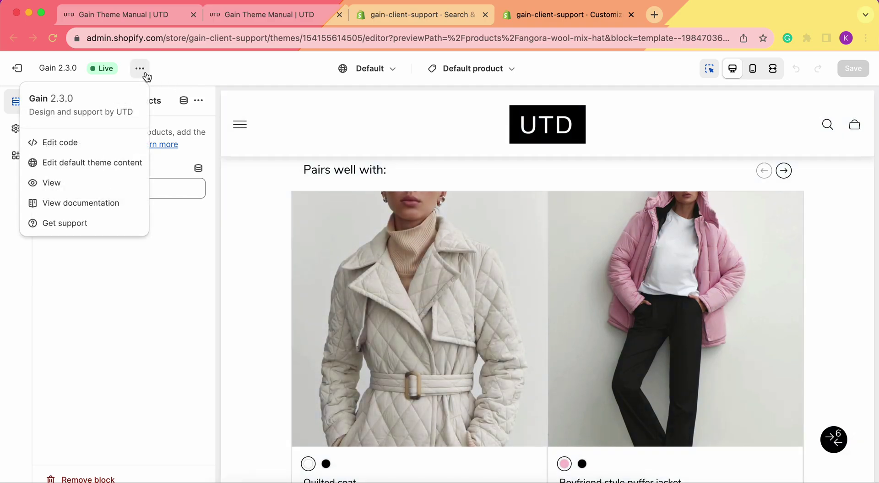
{"action": "left_click", "coordinate": [54, 183]}
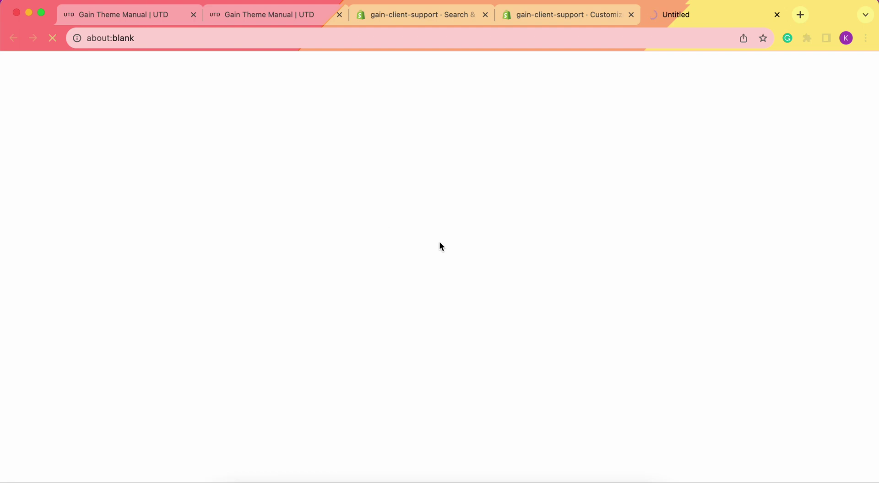
{"action": "scroll", "coordinate": [549, 292], "scroll_direction": "down", "scroll_amount": 7}
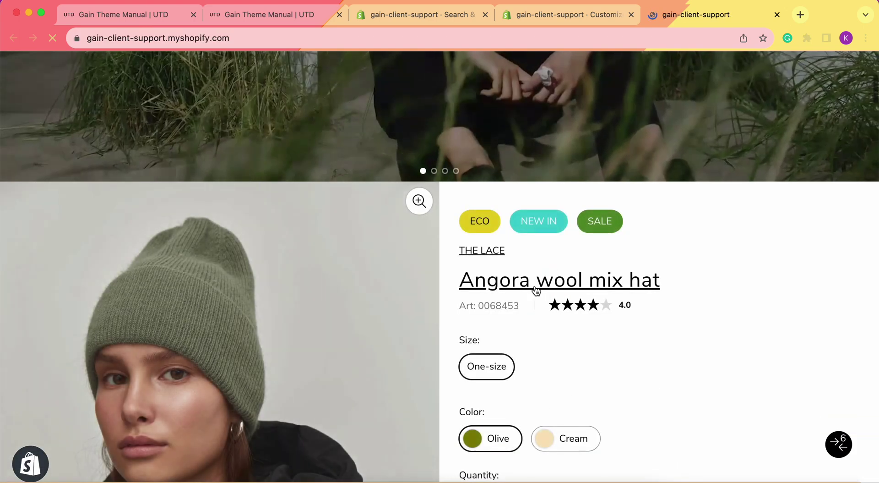
{"action": "left_click", "coordinate": [534, 290]}
{"action": "scroll", "coordinate": [341, 340], "scroll_direction": "down", "scroll_amount": 10}
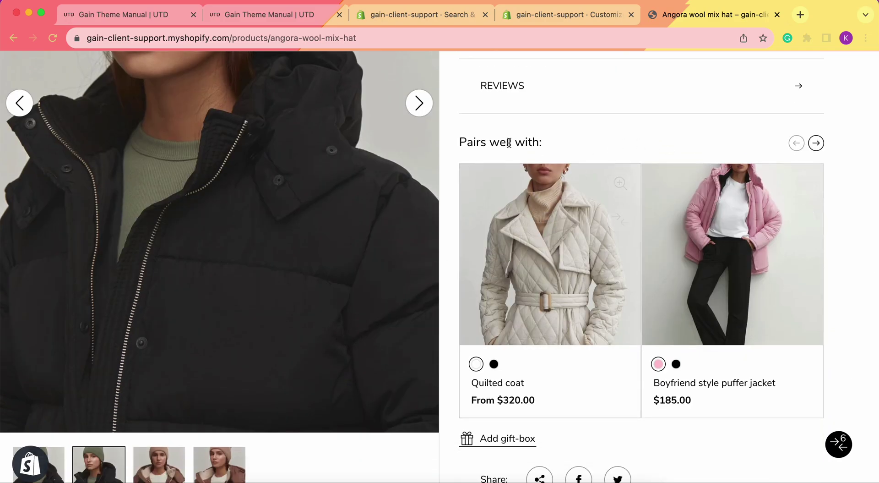
Browse the "Pairs well with:" carousel forward to its last products and back to the first ones
{"action": "left_click", "coordinate": [817, 144]}
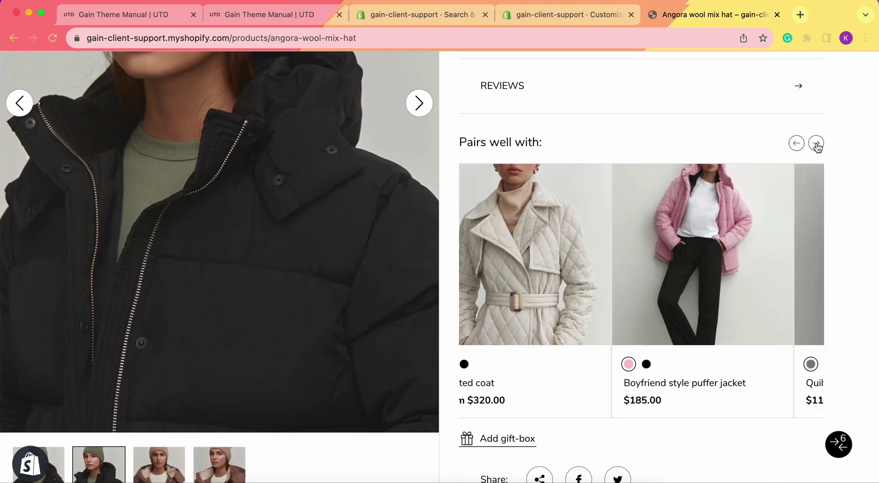
{"action": "left_click", "coordinate": [818, 146]}
{"action": "left_click", "coordinate": [817, 144]}
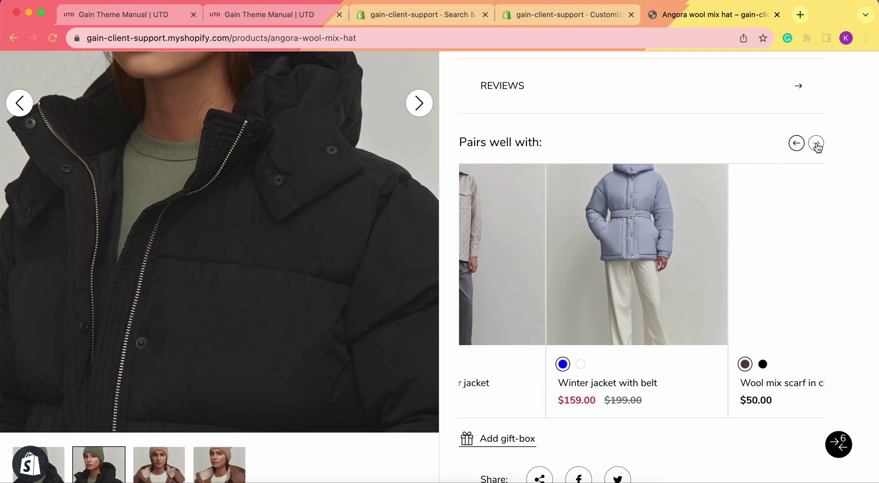
{"action": "left_click", "coordinate": [817, 143]}
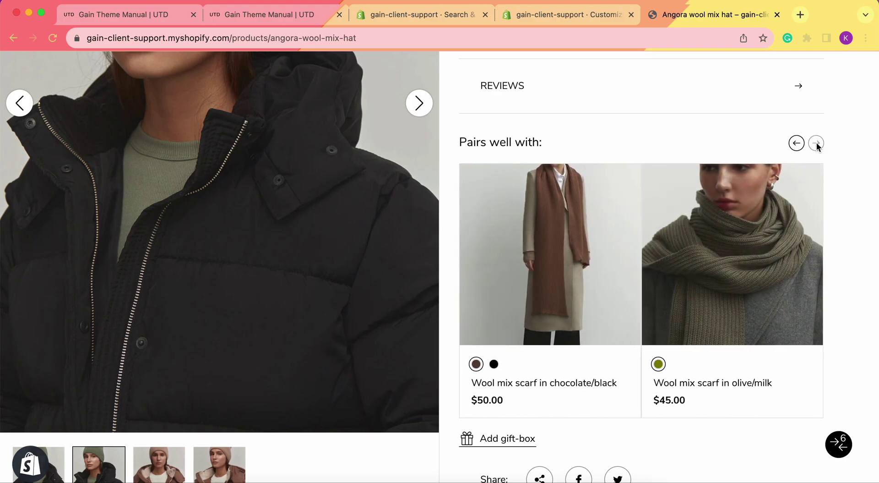
{"action": "left_click", "coordinate": [796, 144]}
{"action": "left_click", "coordinate": [797, 143]}
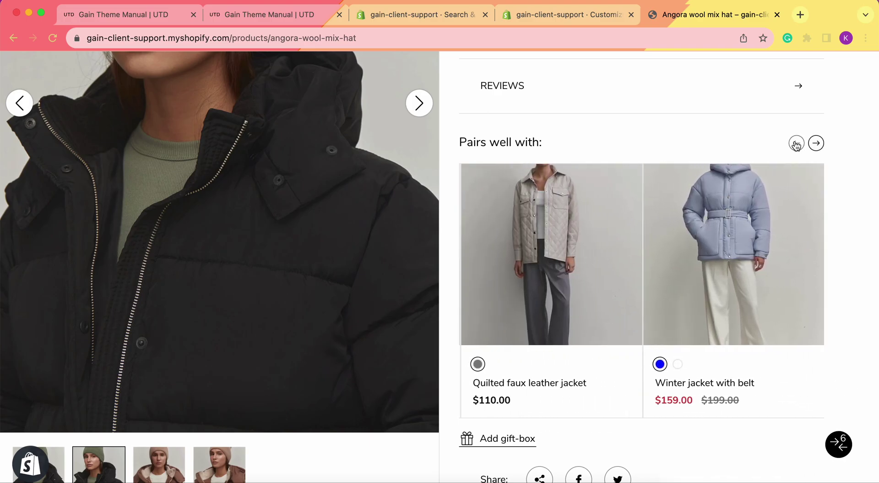
{"action": "left_click", "coordinate": [796, 143]}
{"action": "left_click", "coordinate": [796, 144]}
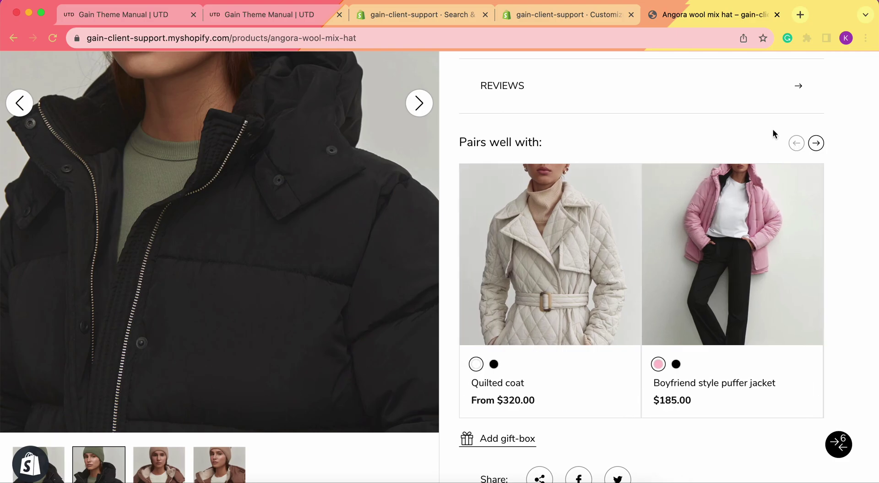
Return to the theme editor and examine the "Pairs well with:" block in the default product preview
{"action": "left_click", "coordinate": [556, 14]}
{"action": "left_click", "coordinate": [114, 317]}
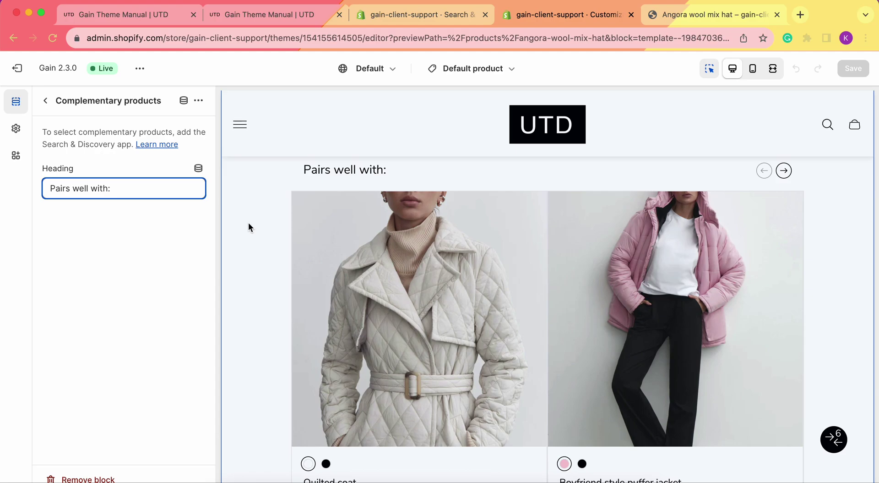
{"action": "scroll", "coordinate": [248, 221], "scroll_direction": "up", "scroll_amount": 15}
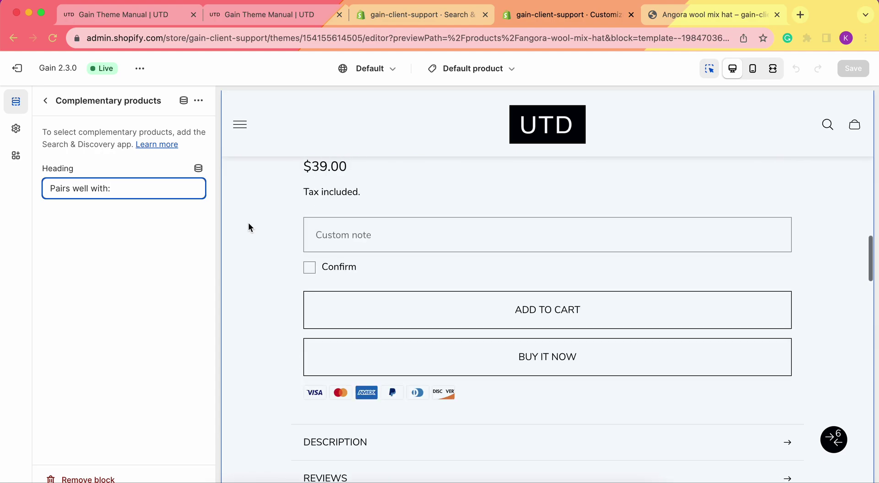
{"action": "scroll", "coordinate": [248, 221], "scroll_direction": "down", "scroll_amount": 15}
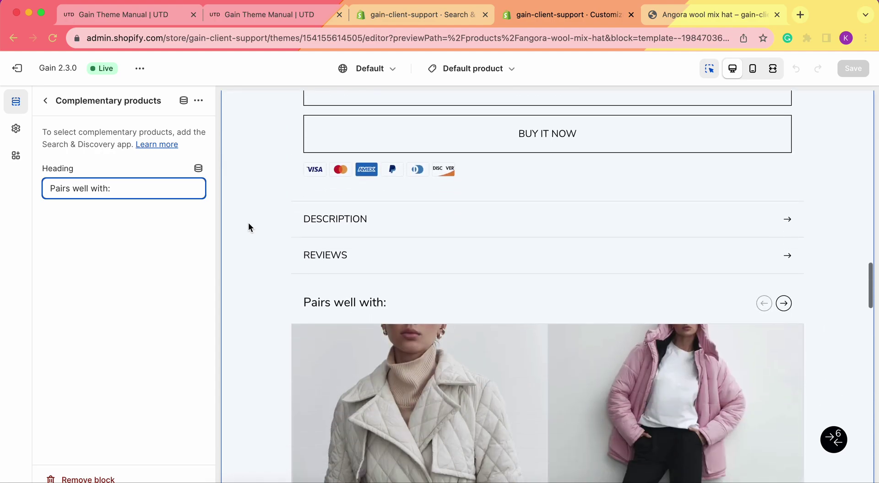
Leave the complementary products block and open the Product recommendations section's settings at its Recommendations options
{"action": "left_click", "coordinate": [44, 103]}
{"action": "scroll", "coordinate": [117, 274], "scroll_direction": "down", "scroll_amount": 2}
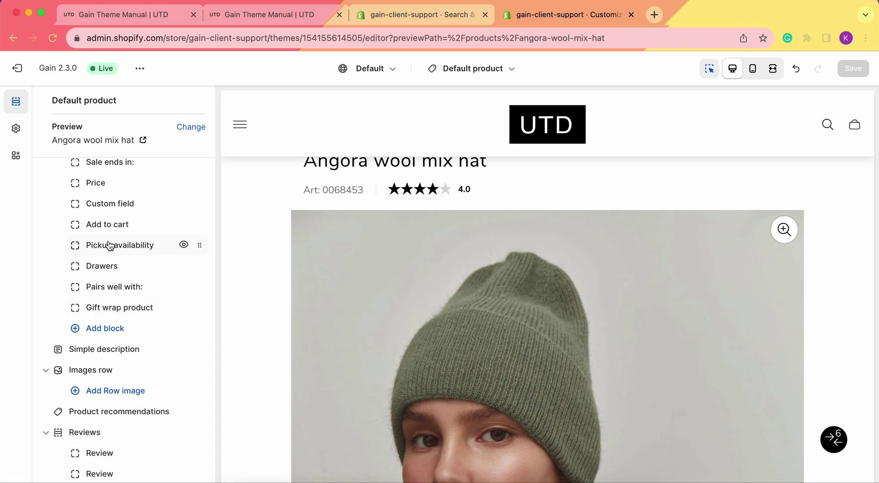
{"action": "scroll", "coordinate": [109, 321], "scroll_direction": "down", "scroll_amount": 3}
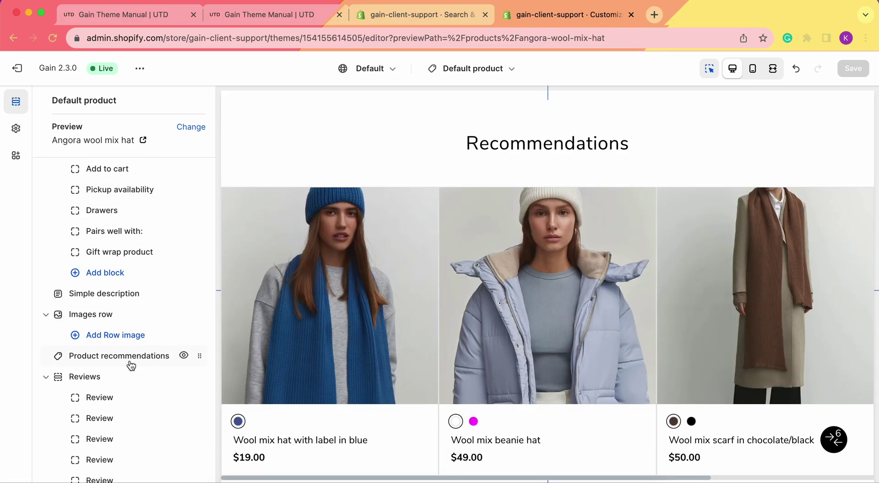
{"action": "left_click", "coordinate": [131, 357]}
{"action": "left_click", "coordinate": [70, 146]}
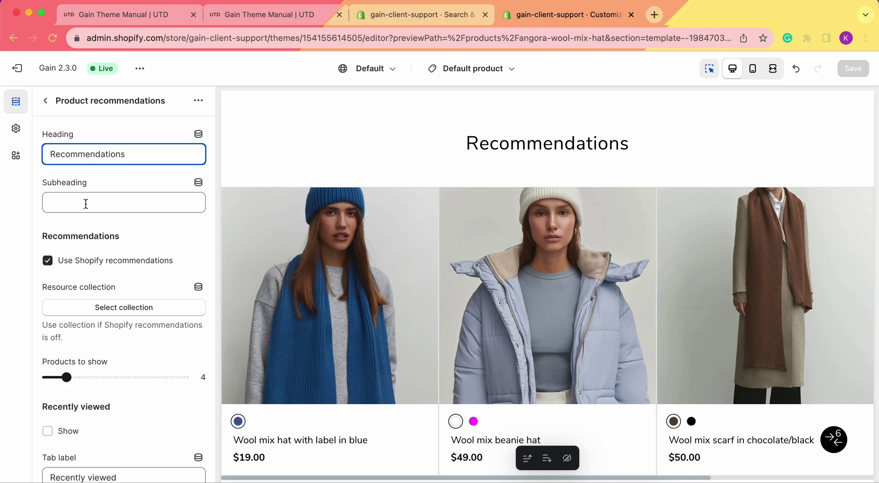
{"action": "scroll", "coordinate": [114, 251], "scroll_direction": "down", "scroll_amount": 2}
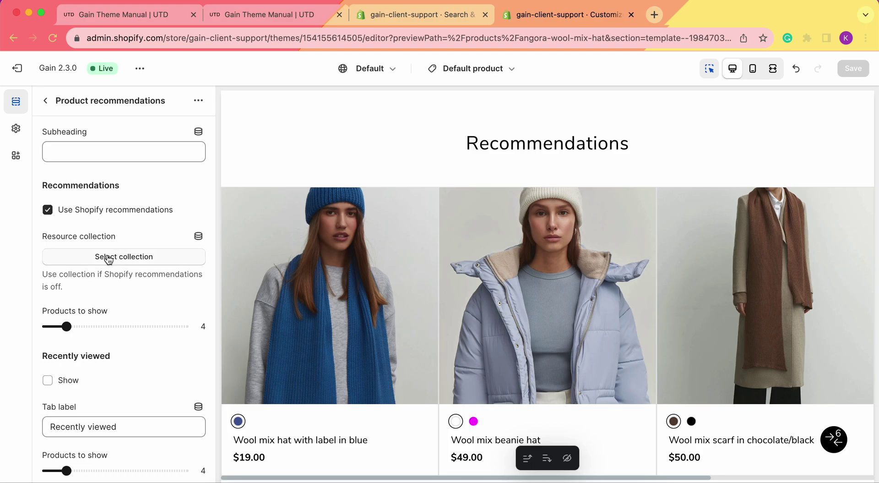
Switch to Search & Discovery and go back to the product recommendations list, leaving the hat's edit page without saving
{"action": "left_click", "coordinate": [417, 15]}
{"action": "scroll", "coordinate": [234, 233], "scroll_direction": "up", "scroll_amount": 15}
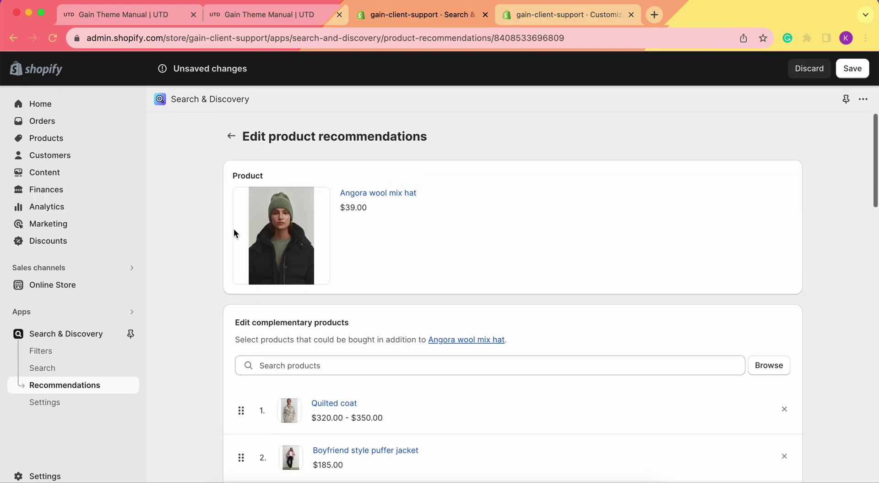
{"action": "left_click", "coordinate": [231, 136]}
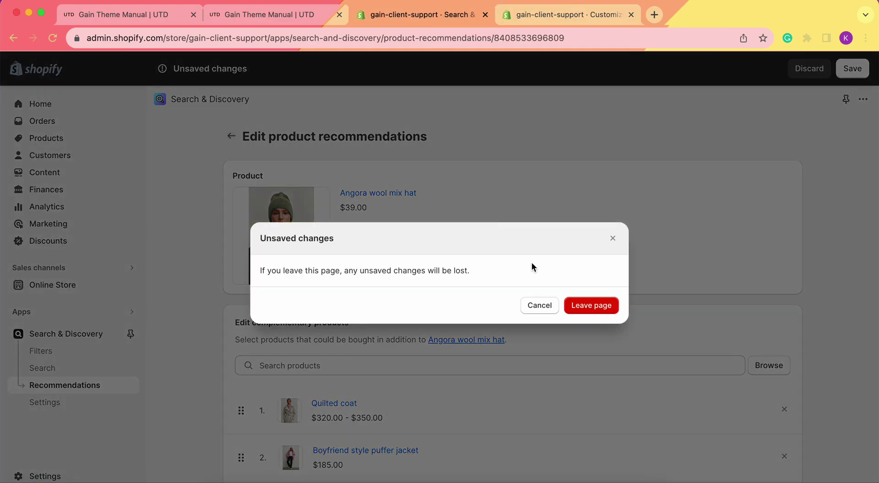
{"action": "left_click", "coordinate": [582, 306]}
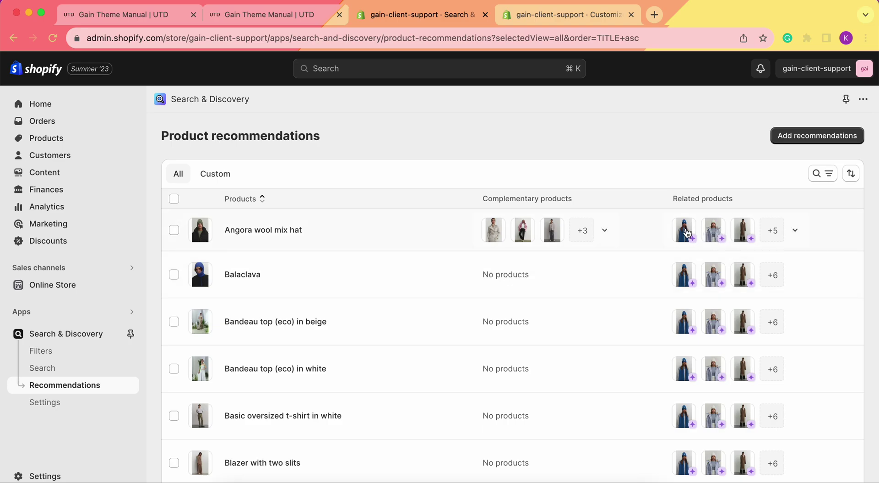
Open the Angora wool mix hat's recommendations and examine its related products list
{"action": "left_click", "coordinate": [566, 14]}
{"action": "left_click", "coordinate": [398, 14]}
{"action": "left_click", "coordinate": [384, 231]}
{"action": "scroll", "coordinate": [435, 226], "scroll_direction": "down", "scroll_amount": 10}
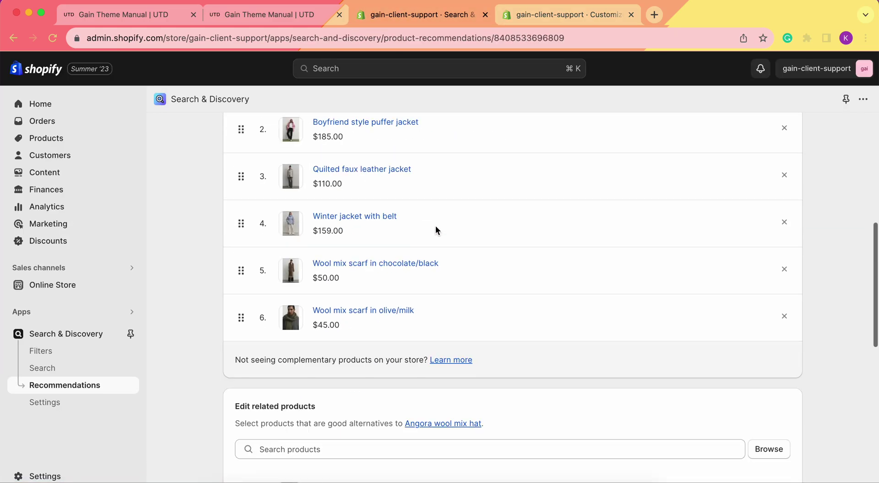
{"action": "scroll", "coordinate": [435, 227], "scroll_direction": "up", "scroll_amount": 2}
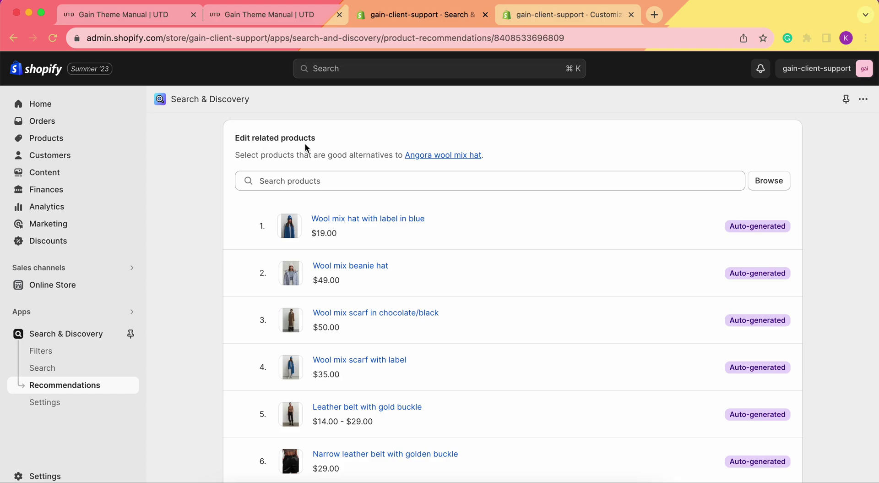
{"action": "scroll", "coordinate": [719, 234], "scroll_direction": "down", "scroll_amount": 1}
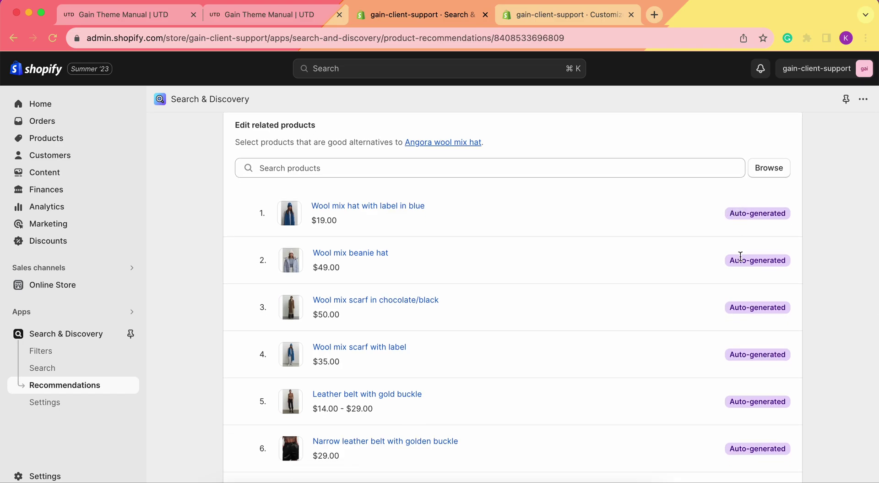
{"action": "scroll", "coordinate": [740, 258], "scroll_direction": "down", "scroll_amount": 3}
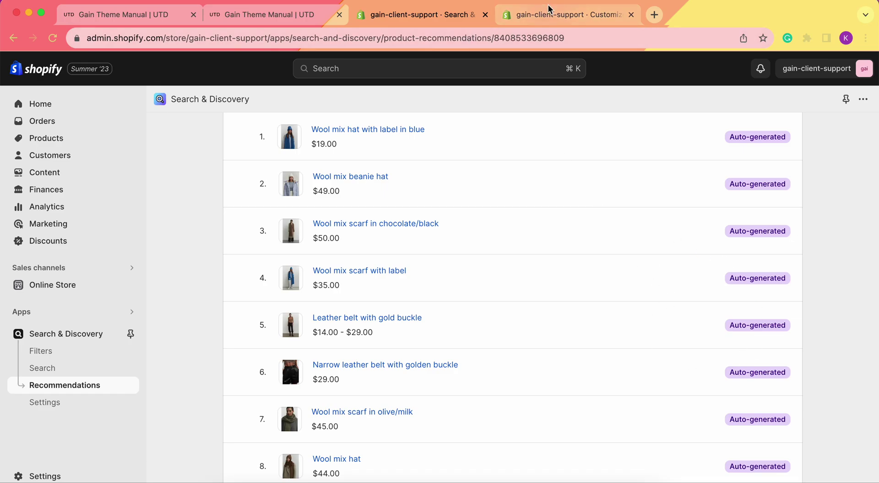
Return to the theme editor, turn off Shopify recommendations, use the Recommendations collection as the section's resource collection, and save
{"action": "left_click", "coordinate": [549, 17]}
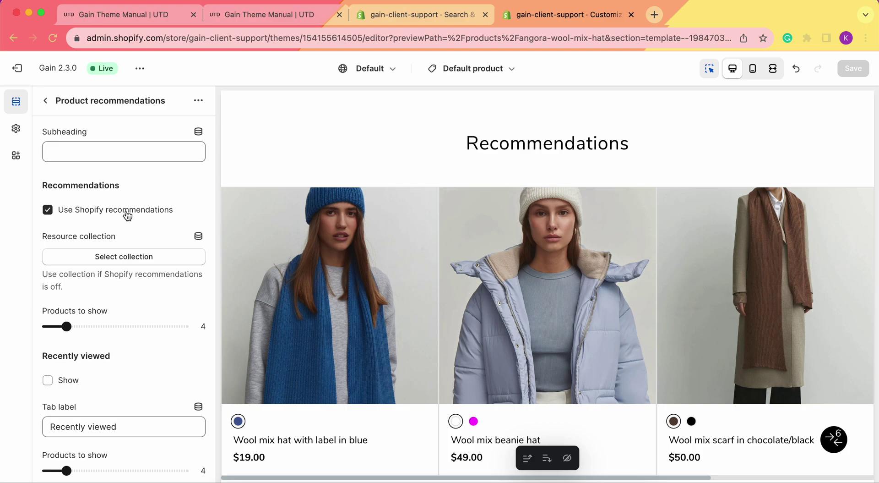
{"action": "left_click", "coordinate": [77, 216]}
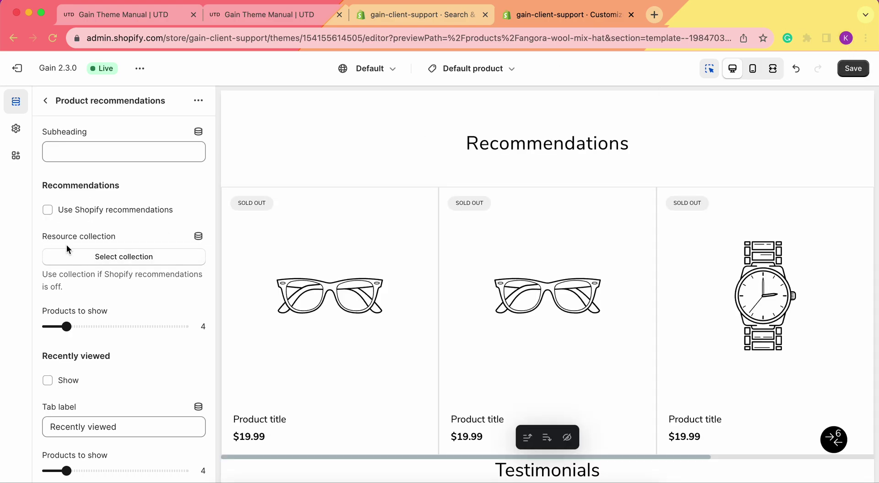
{"action": "left_click", "coordinate": [107, 257]}
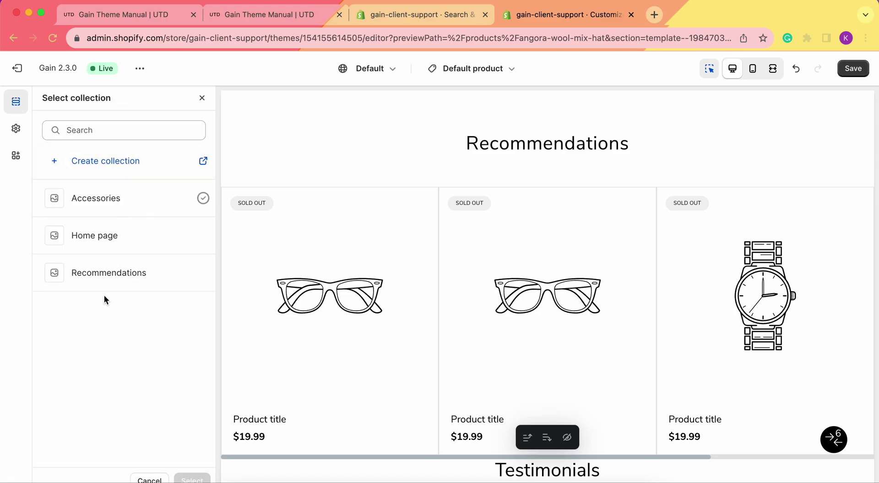
{"action": "left_click", "coordinate": [97, 286]}
{"action": "left_click", "coordinate": [116, 203]}
{"action": "left_click", "coordinate": [118, 285]}
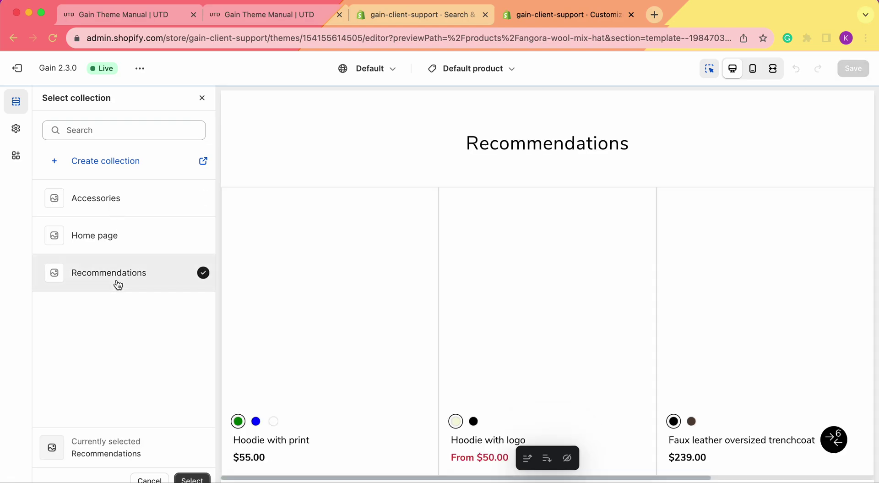
{"action": "left_click", "coordinate": [193, 478]}
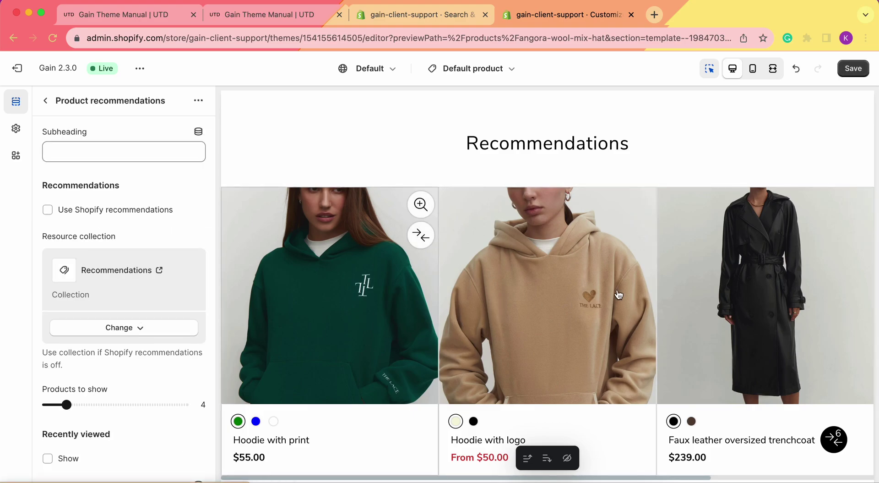
{"action": "left_click", "coordinate": [852, 68]}
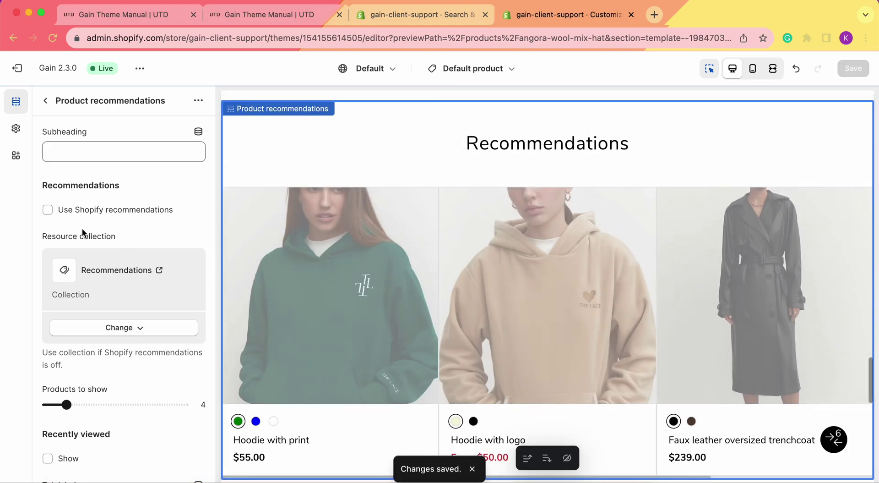
Set the number of recommended products to show to 8
{"action": "scroll", "coordinate": [82, 228], "scroll_direction": "down", "scroll_amount": 5}
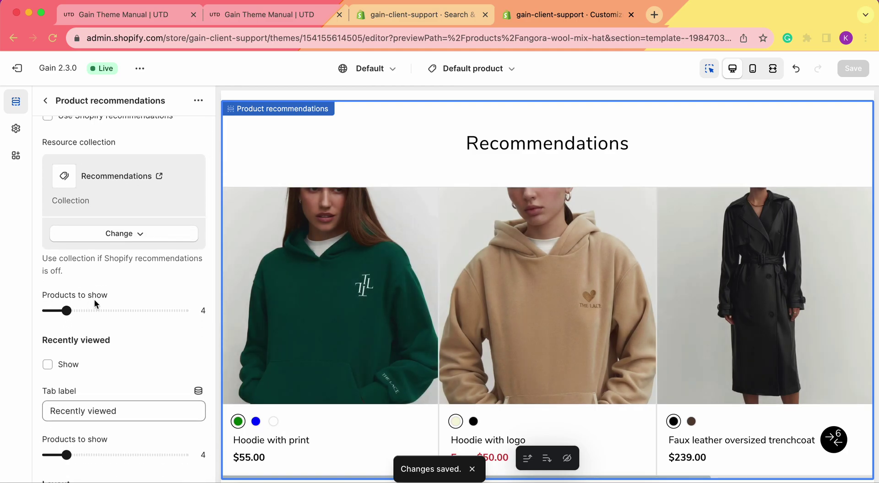
{"action": "scroll", "coordinate": [101, 300], "scroll_direction": "down", "scroll_amount": 1}
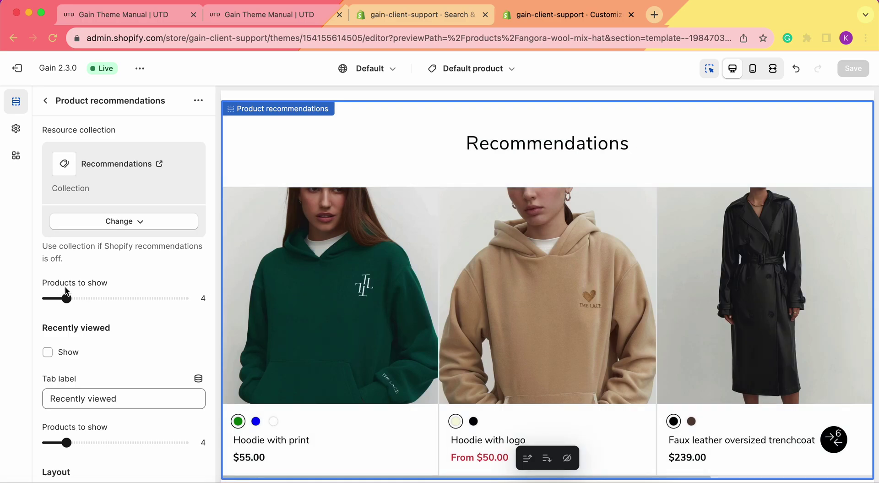
{"action": "left_click_drag", "start_coordinate": [69, 297], "coordinate": [198, 304]}
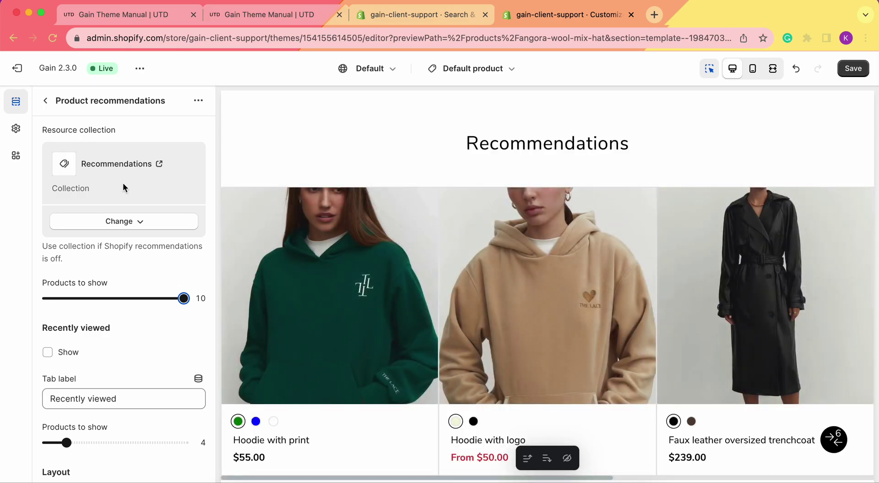
{"action": "scroll", "coordinate": [152, 237], "scroll_direction": "up", "scroll_amount": 3}
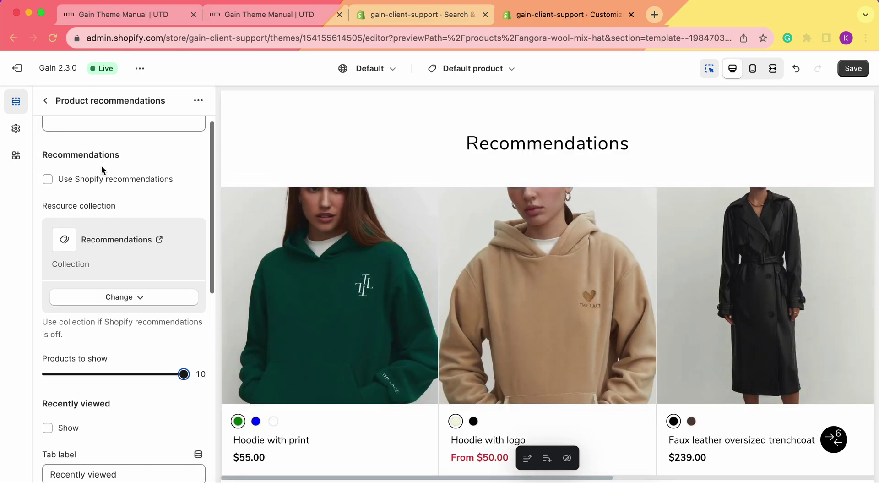
{"action": "scroll", "coordinate": [117, 184], "scroll_direction": "down", "scroll_amount": 3}
{"action": "left_click", "coordinate": [184, 293]}
{"action": "left_click_drag", "start_coordinate": [184, 293], "coordinate": [144, 293]}
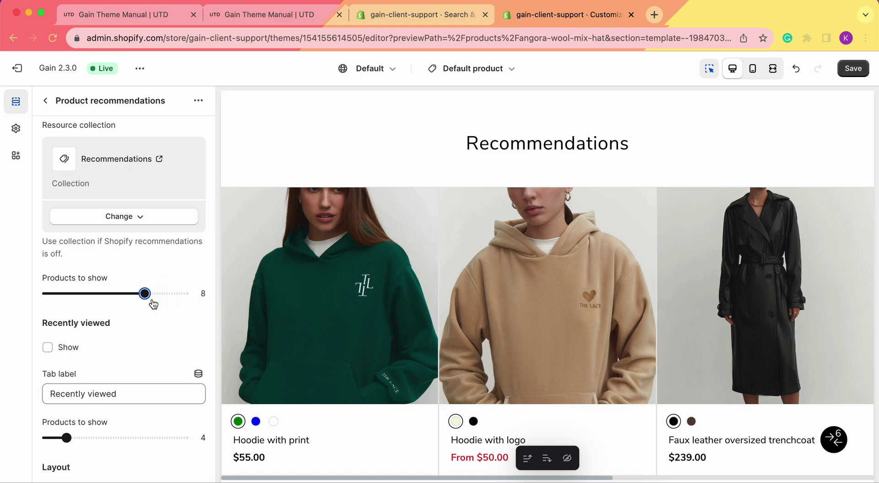
Show the Recently viewed tab in the section and set its number of products to show to 8
{"action": "scroll", "coordinate": [113, 304], "scroll_direction": "down", "scroll_amount": 1}
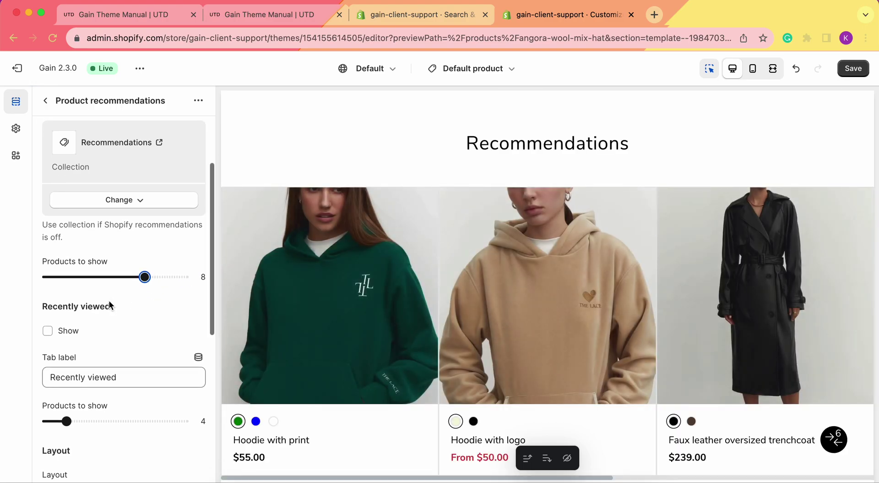
{"action": "scroll", "coordinate": [88, 310], "scroll_direction": "down", "scroll_amount": 2}
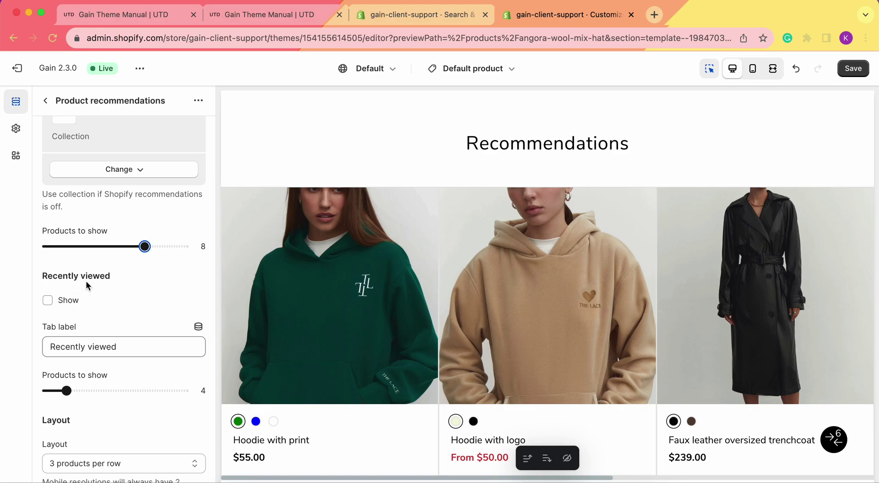
{"action": "left_click", "coordinate": [48, 300]}
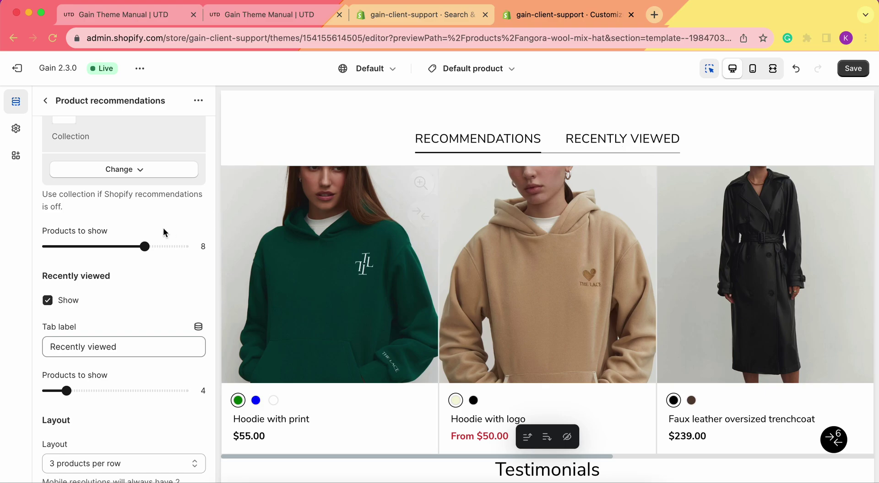
{"action": "scroll", "coordinate": [58, 269], "scroll_direction": "down", "scroll_amount": 2}
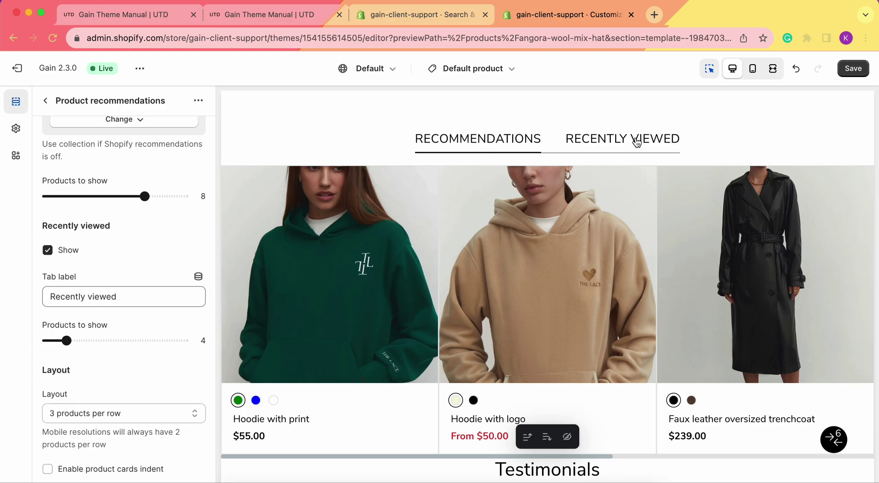
{"action": "scroll", "coordinate": [114, 264], "scroll_direction": "down", "scroll_amount": 1}
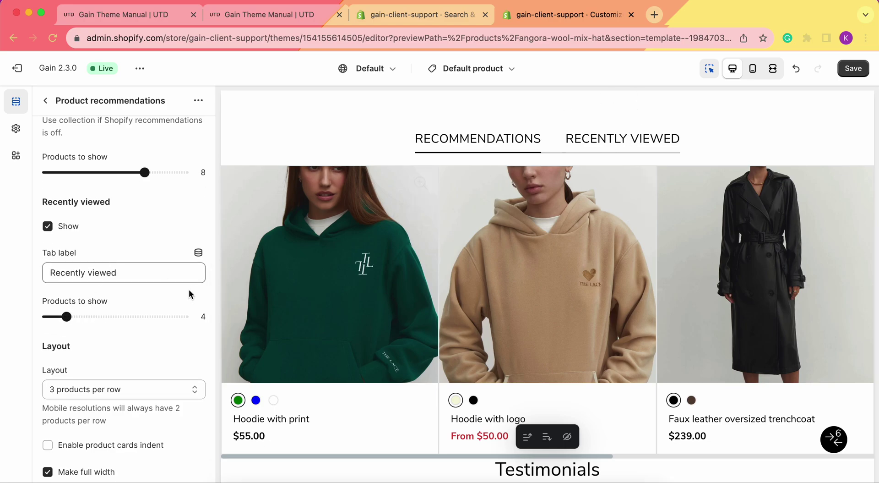
{"action": "left_click_drag", "start_coordinate": [68, 316], "coordinate": [144, 317]}
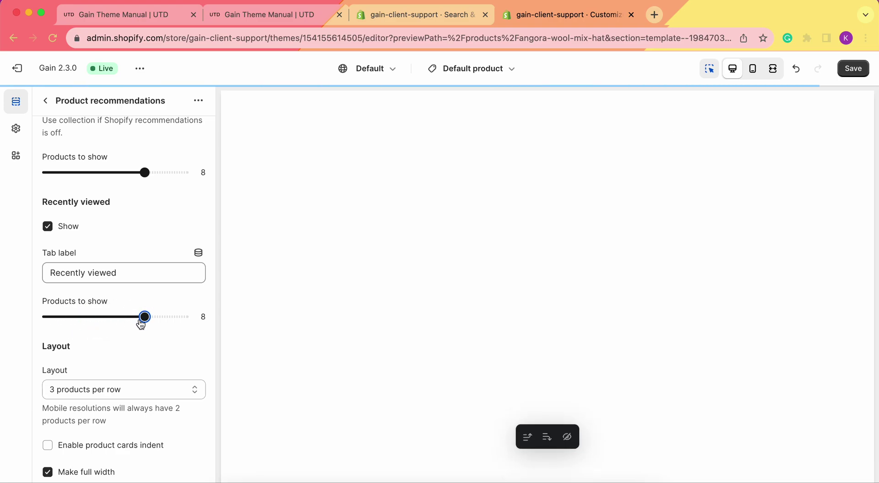
Try the section layout with 4 products per row, returning it to 3 products per row
{"action": "scroll", "coordinate": [141, 324], "scroll_direction": "down", "scroll_amount": 2}
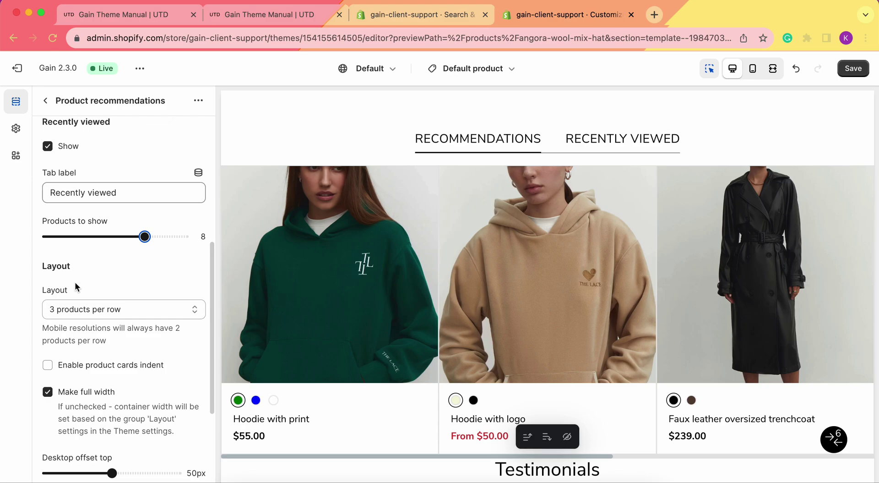
{"action": "scroll", "coordinate": [75, 282], "scroll_direction": "down", "scroll_amount": 2}
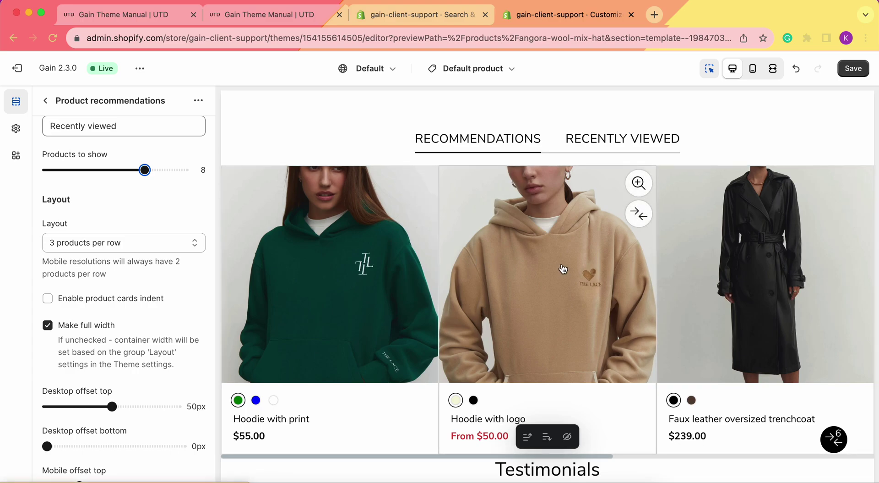
{"action": "left_click", "coordinate": [92, 243]}
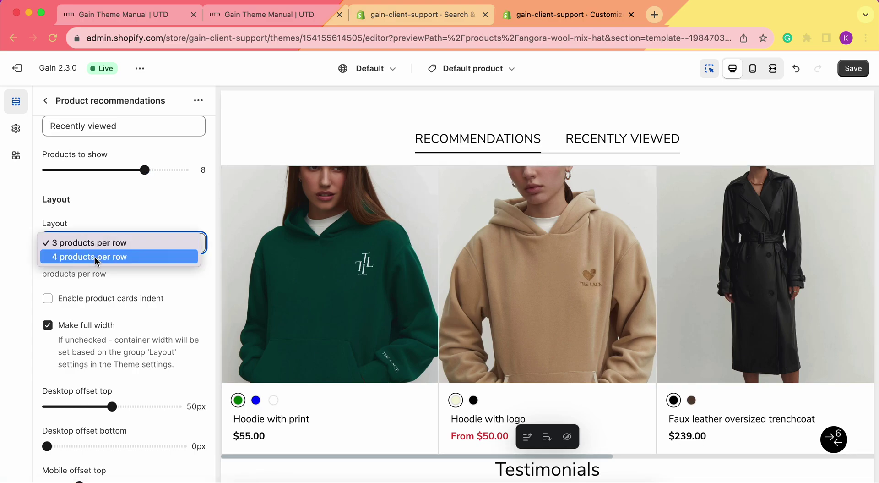
{"action": "left_click", "coordinate": [94, 257]}
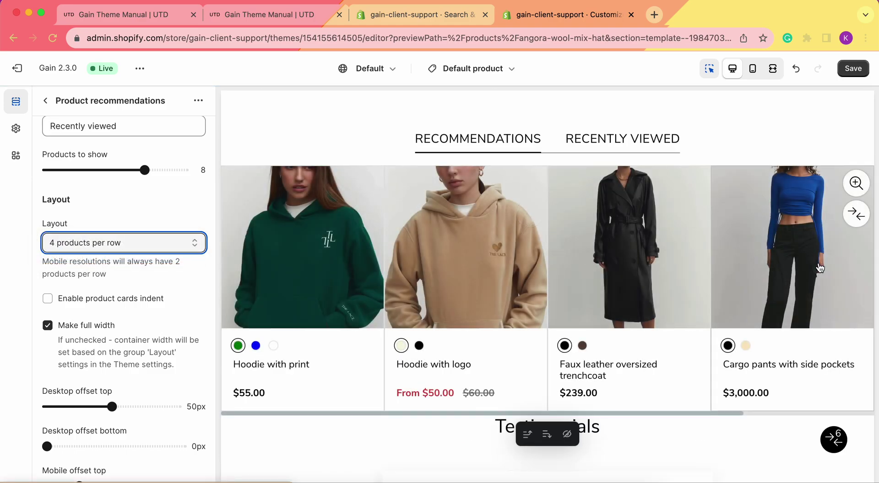
{"action": "left_click", "coordinate": [119, 242]}
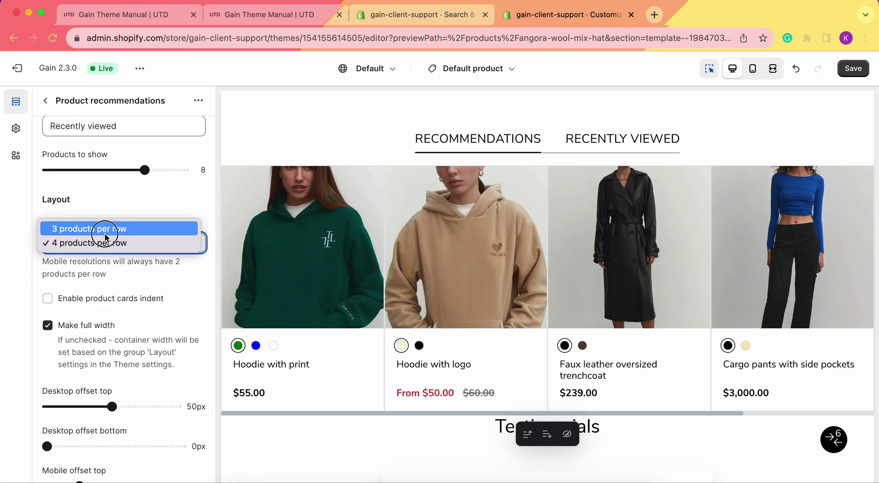
{"action": "left_click", "coordinate": [104, 233]}
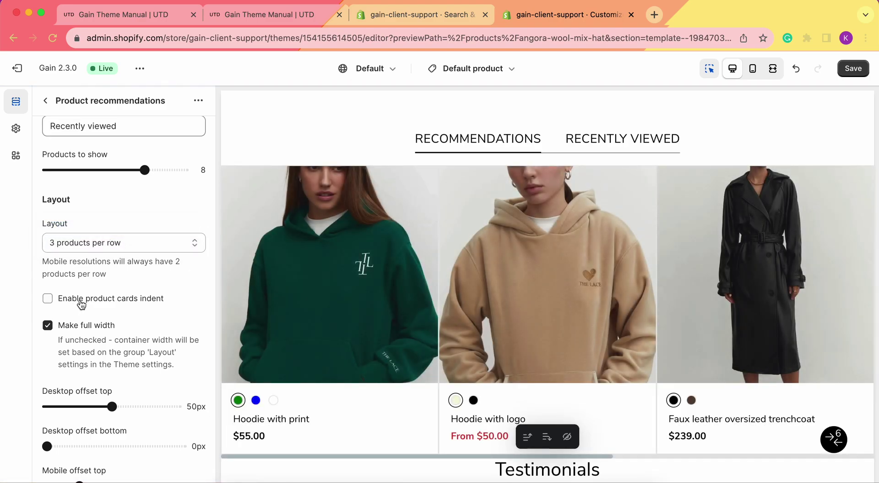
Enable the product cards indent for the Product recommendations section
{"action": "left_click", "coordinate": [82, 304]}
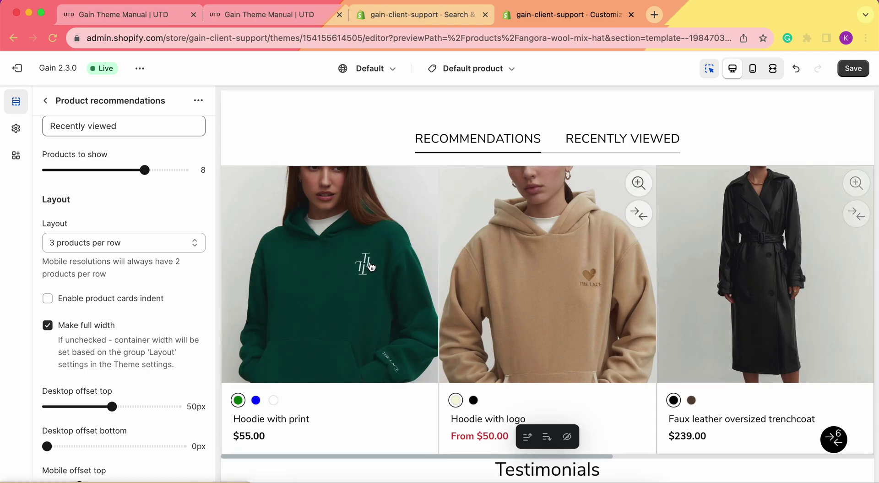
{"action": "left_click", "coordinate": [101, 303]}
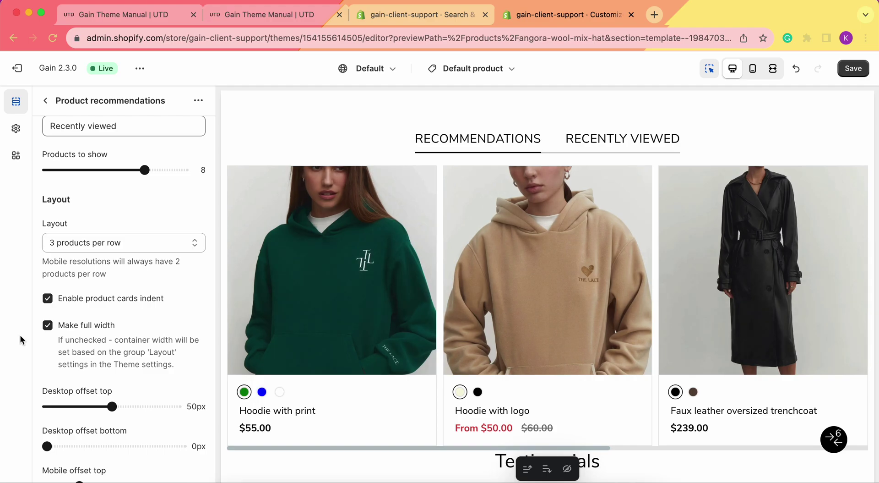
Set the section's desktop offset bottom to 49px and check the spacing around it in the preview
{"action": "scroll", "coordinate": [59, 345], "scroll_direction": "down", "scroll_amount": 1}
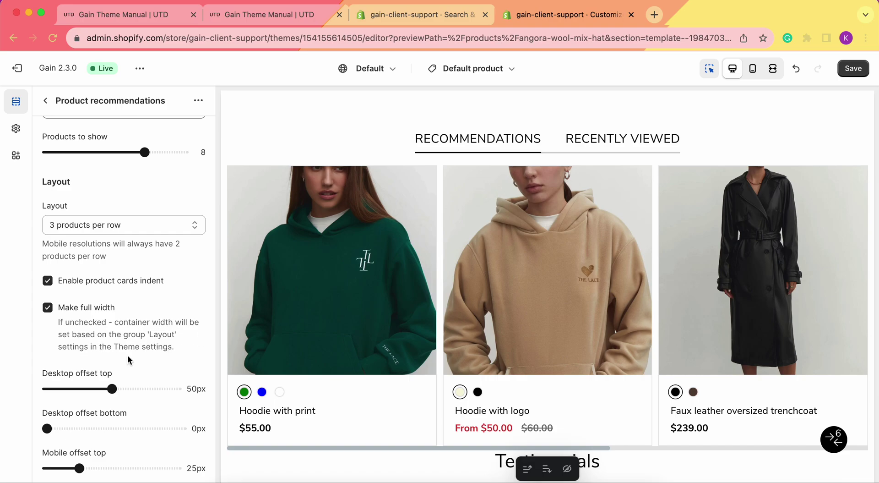
{"action": "scroll", "coordinate": [154, 356], "scroll_direction": "down", "scroll_amount": 3}
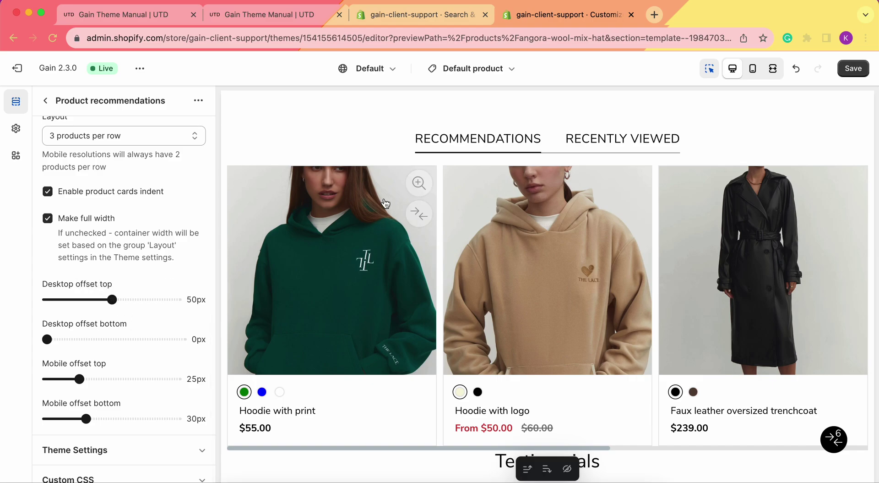
{"action": "scroll", "coordinate": [406, 188], "scroll_direction": "up", "scroll_amount": 1}
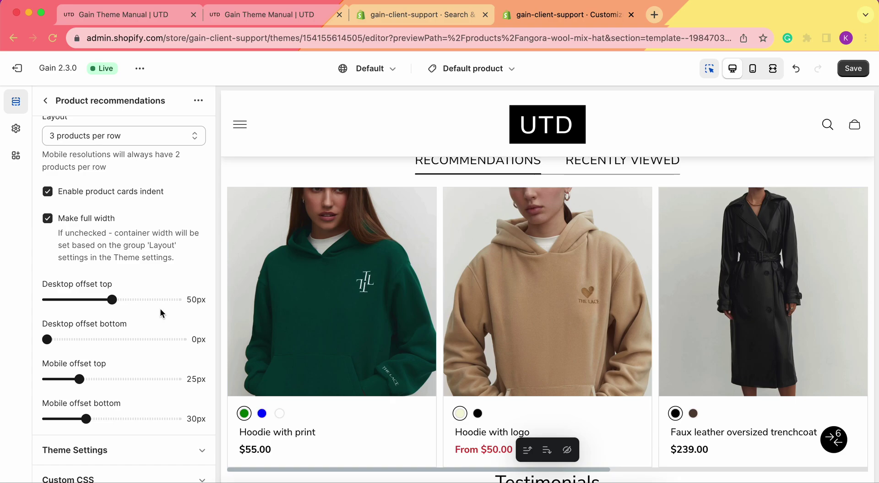
{"action": "scroll", "coordinate": [476, 200], "scroll_direction": "up", "scroll_amount": 3}
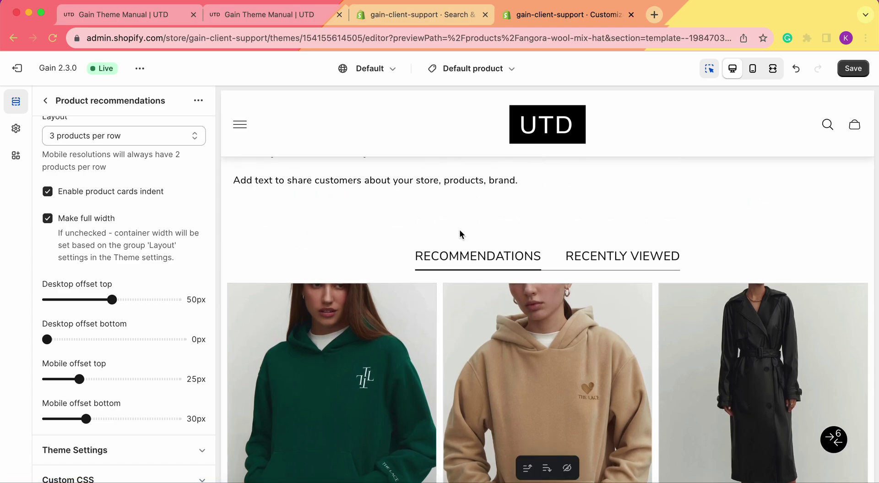
{"action": "scroll", "coordinate": [449, 244], "scroll_direction": "down", "scroll_amount": 6}
{"action": "scroll", "coordinate": [450, 250], "scroll_direction": "down", "scroll_amount": 1}
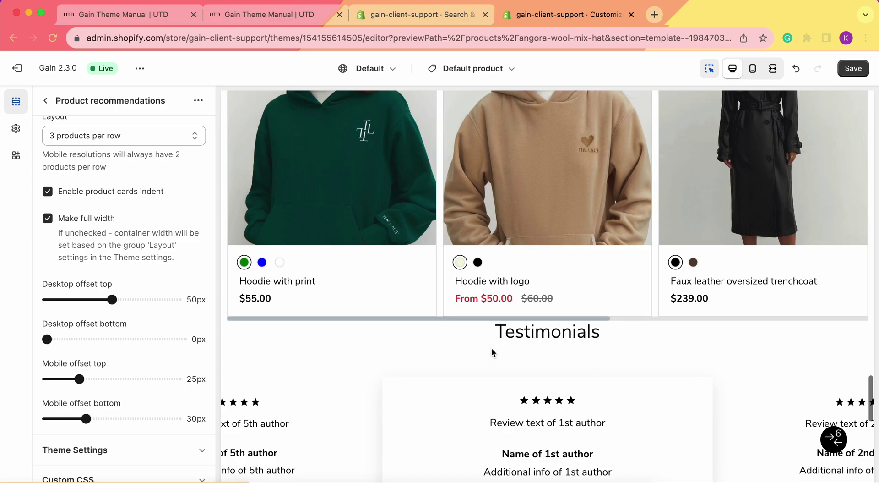
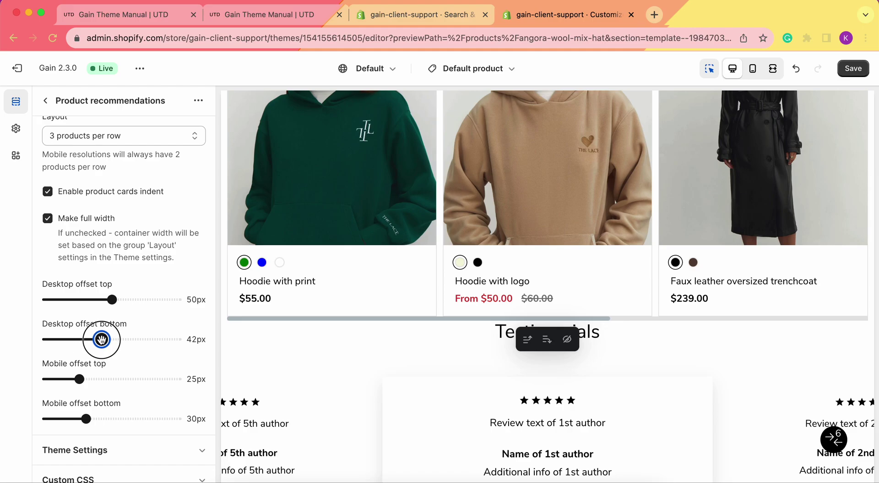
{"action": "left_click_drag", "start_coordinate": [106, 339], "coordinate": [111, 339]}
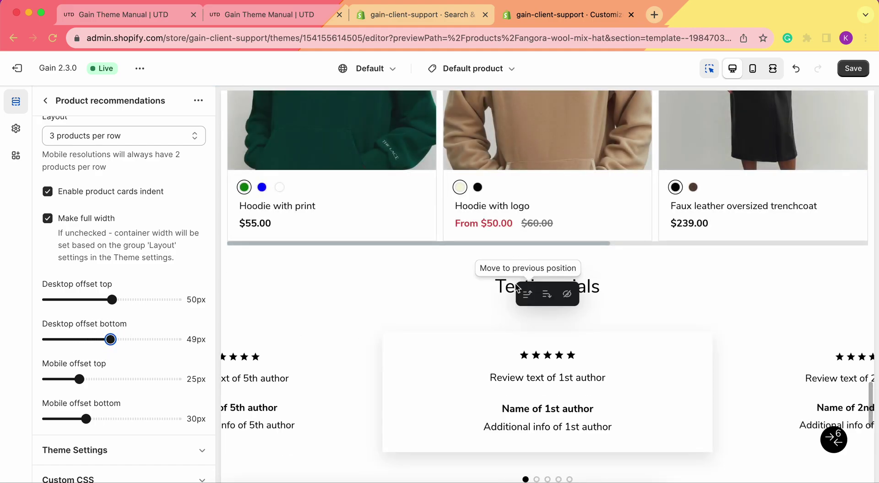
{"action": "scroll", "coordinate": [517, 287], "scroll_direction": "up", "scroll_amount": 3}
{"action": "scroll", "coordinate": [165, 309], "scroll_direction": "up", "scroll_amount": 2}
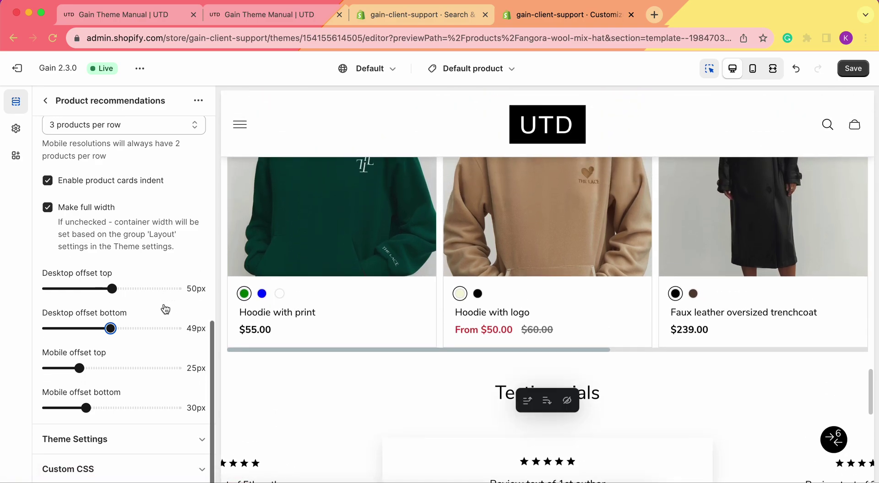
{"action": "scroll", "coordinate": [165, 309], "scroll_direction": "up", "scroll_amount": 2}
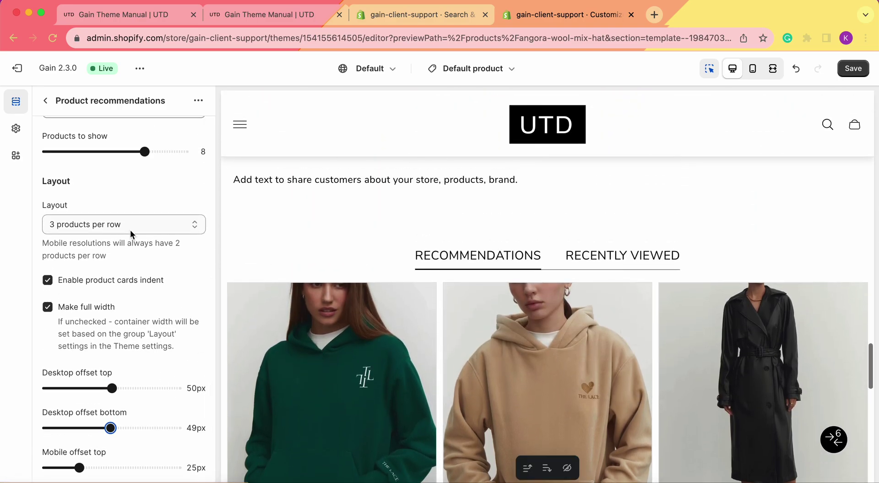
{"action": "scroll", "coordinate": [81, 207], "scroll_direction": "up", "scroll_amount": 6}
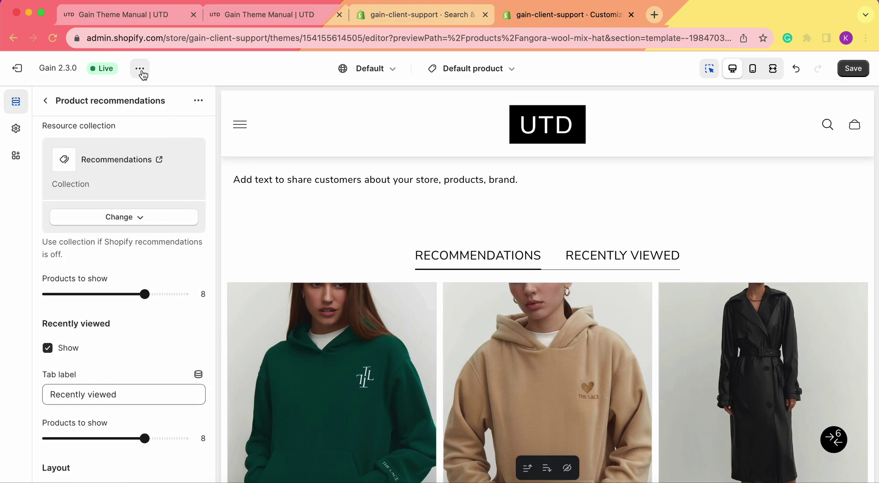
Save the theme changes, view the live store and open the Angora wool mix hat's product page
{"action": "left_click", "coordinate": [854, 69]}
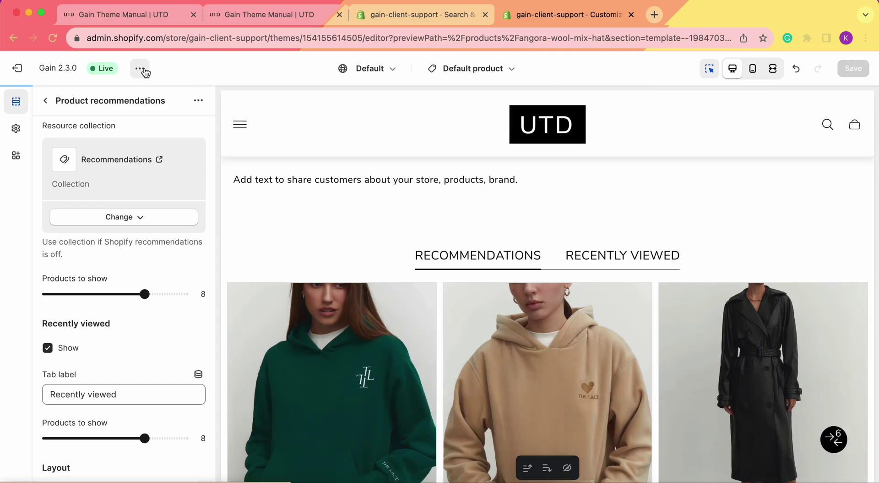
{"action": "left_click", "coordinate": [141, 69]}
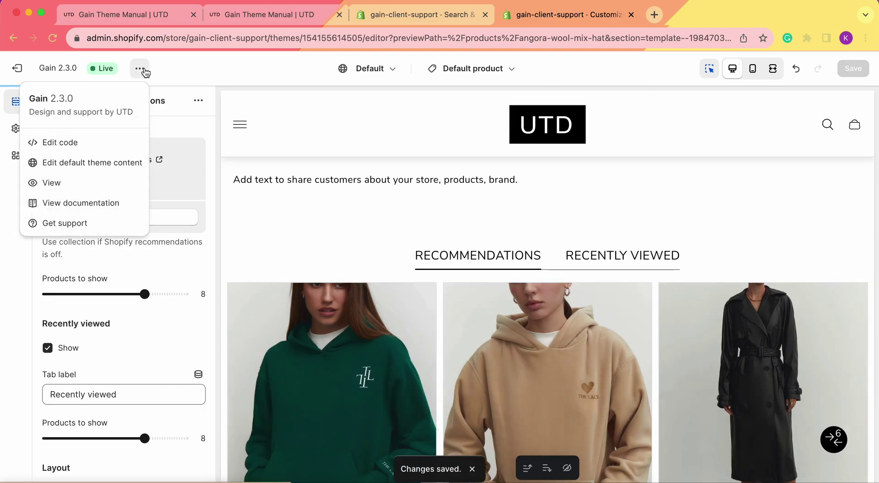
{"action": "left_click", "coordinate": [76, 183]}
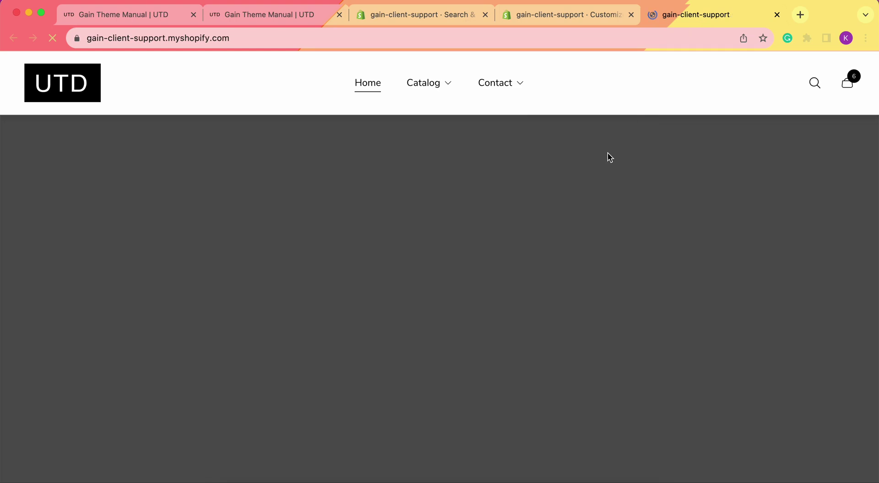
{"action": "scroll", "coordinate": [551, 226], "scroll_direction": "down", "scroll_amount": 15}
{"action": "scroll", "coordinate": [520, 133], "scroll_direction": "up", "scroll_amount": 2}
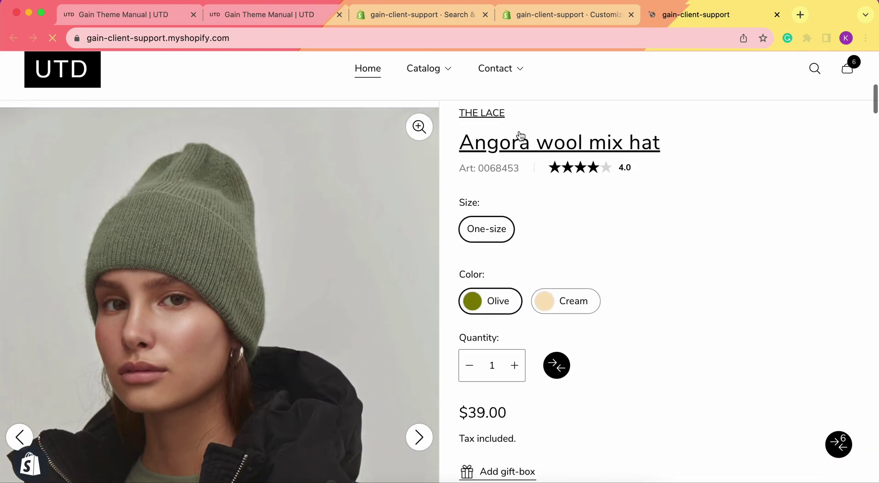
{"action": "left_click", "coordinate": [517, 141]}
Check the Pairs well with block and browse the Recommendations product carousel on the hat's live page
{"action": "scroll", "coordinate": [540, 204], "scroll_direction": "down", "scroll_amount": 15}
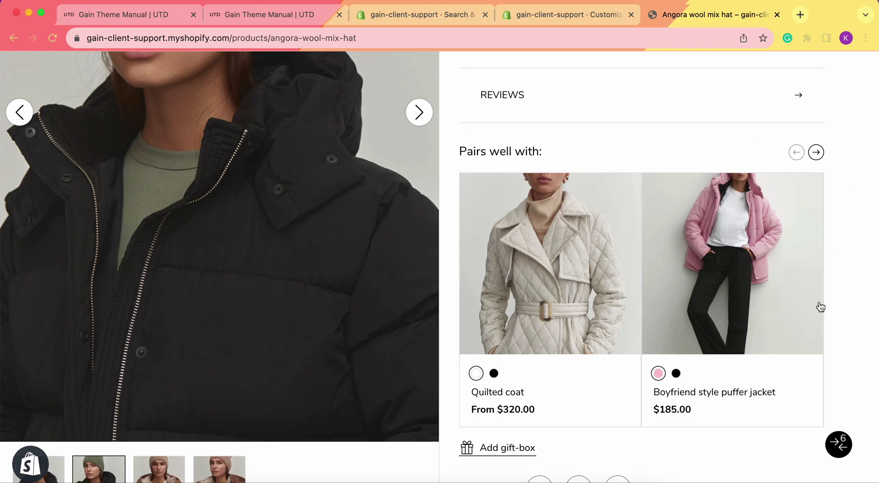
{"action": "scroll", "coordinate": [513, 250], "scroll_direction": "down", "scroll_amount": 10}
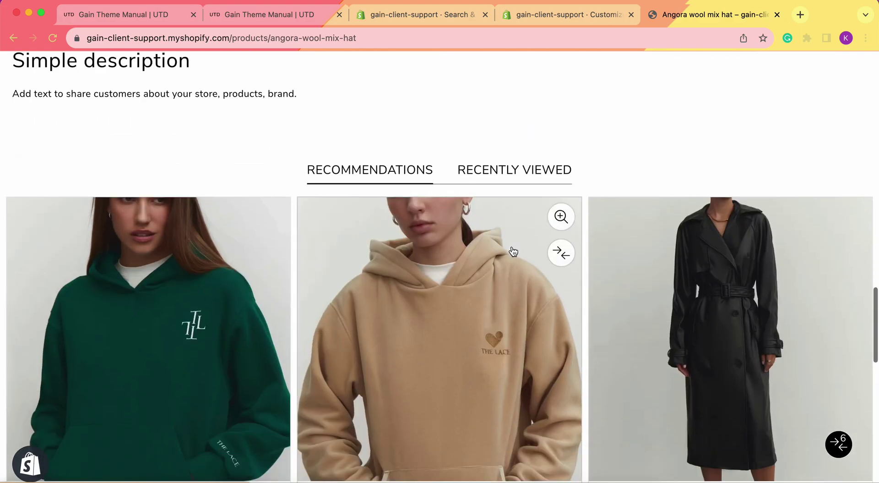
{"action": "scroll", "coordinate": [358, 185], "scroll_direction": "down", "scroll_amount": 2}
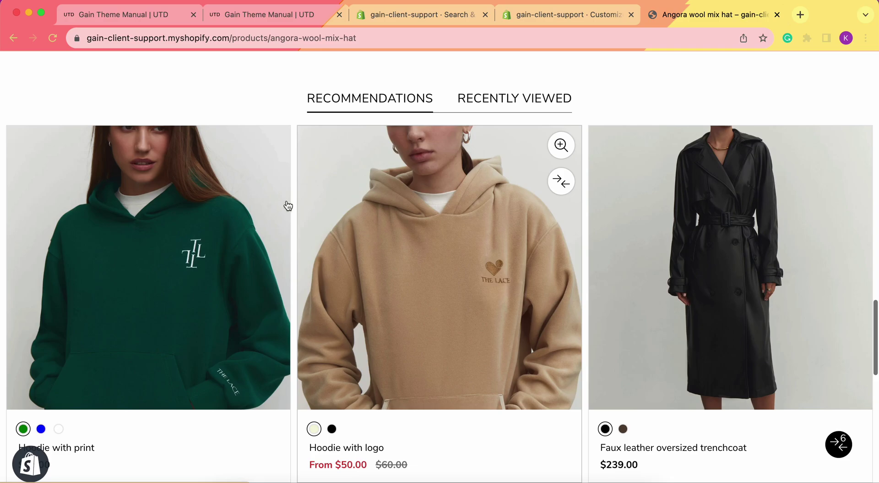
{"action": "scroll", "coordinate": [579, 266], "scroll_direction": "down", "scroll_amount": 1}
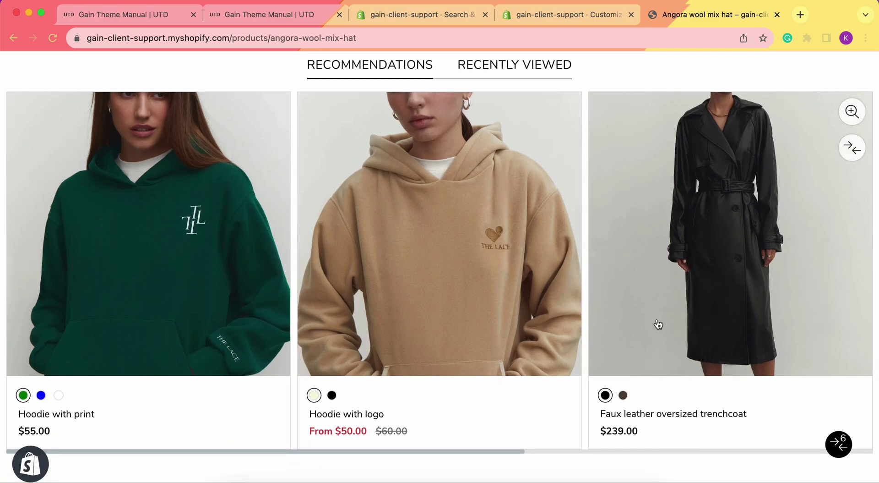
{"action": "scroll", "coordinate": [669, 295], "scroll_direction": "right", "scroll_amount": 10}
{"action": "scroll", "coordinate": [672, 295], "scroll_direction": "right", "scroll_amount": 3}
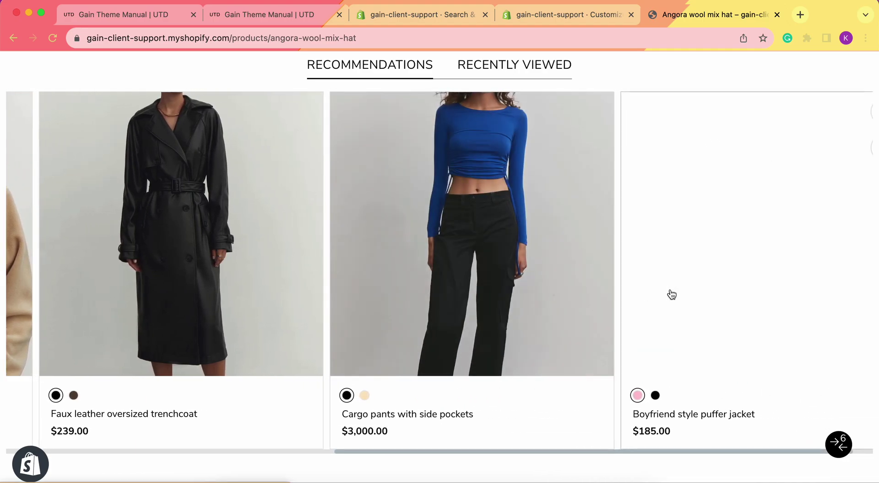
{"action": "scroll", "coordinate": [715, 279], "scroll_direction": "left", "scroll_amount": 15}
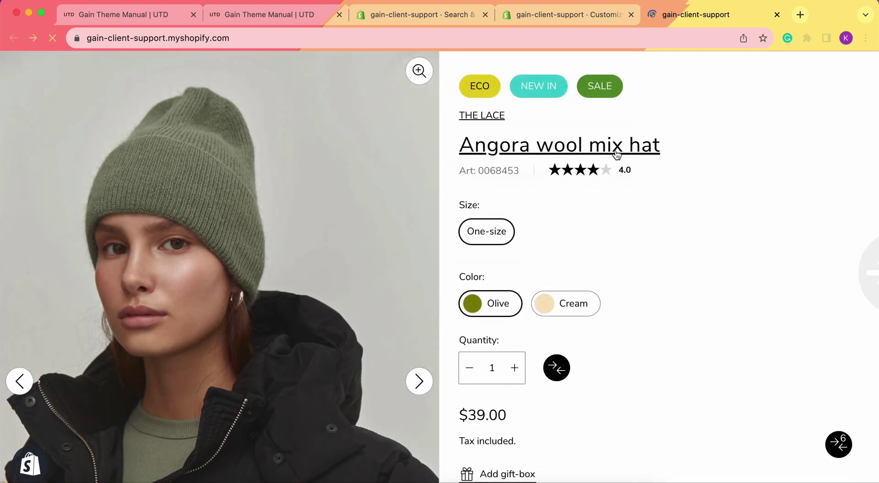
Reopen the Angora wool mix hat's live page and browse the product carousel in the Recently viewed tab
{"action": "left_click", "coordinate": [634, 185]}
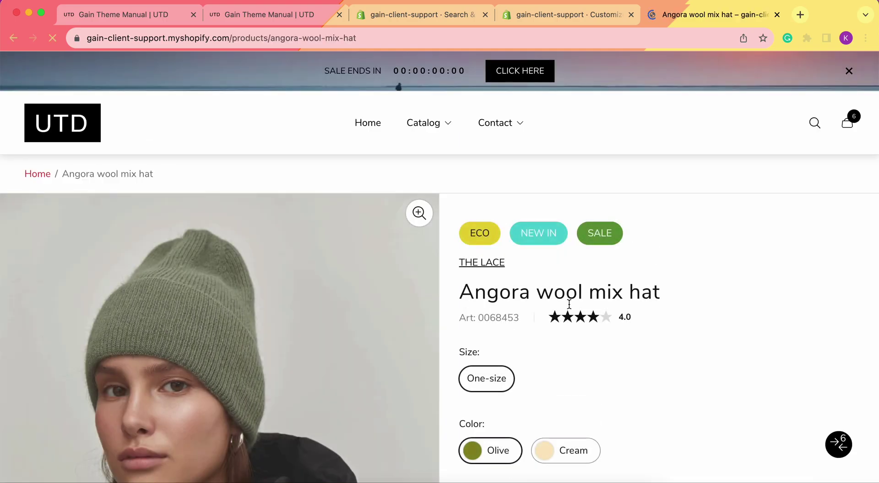
{"action": "scroll", "coordinate": [569, 306], "scroll_direction": "down", "scroll_amount": 15}
{"action": "scroll", "coordinate": [570, 309], "scroll_direction": "up", "scroll_amount": 5}
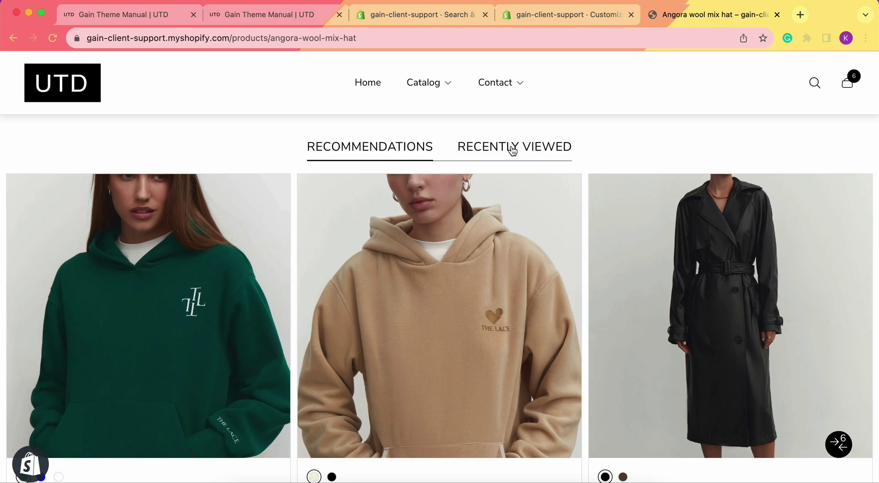
{"action": "left_click", "coordinate": [513, 147]}
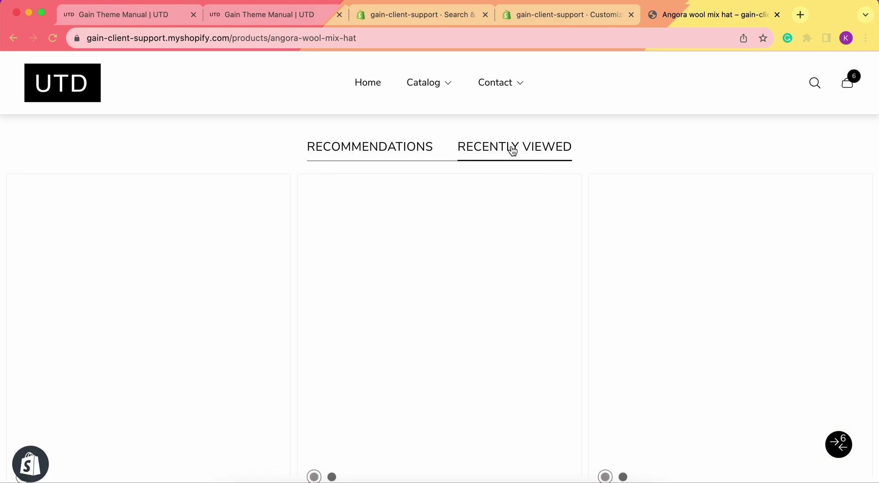
{"action": "scroll", "coordinate": [511, 270], "scroll_direction": "down", "scroll_amount": 2}
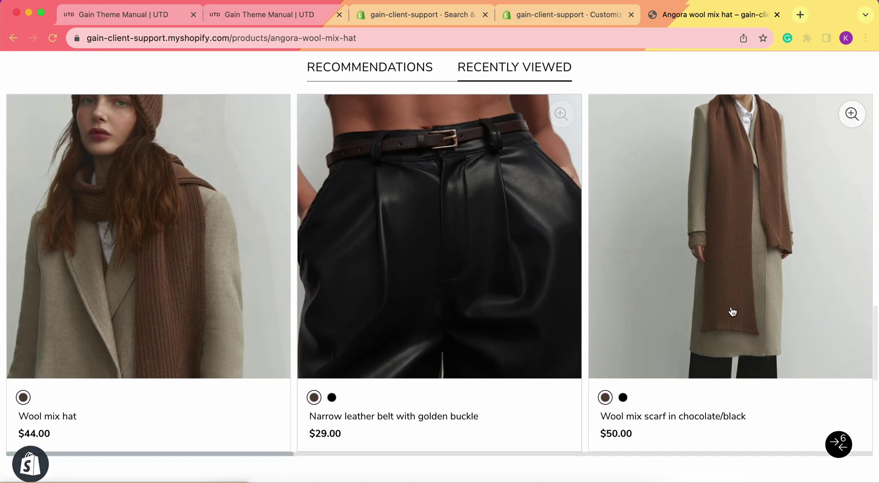
{"action": "scroll", "coordinate": [600, 260], "scroll_direction": "right", "scroll_amount": 15}
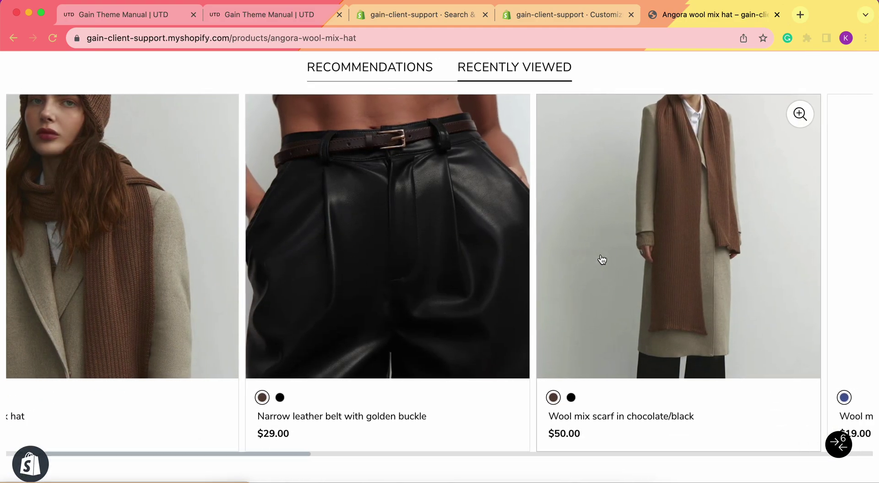
{"action": "scroll", "coordinate": [602, 260], "scroll_direction": "right", "scroll_amount": 15}
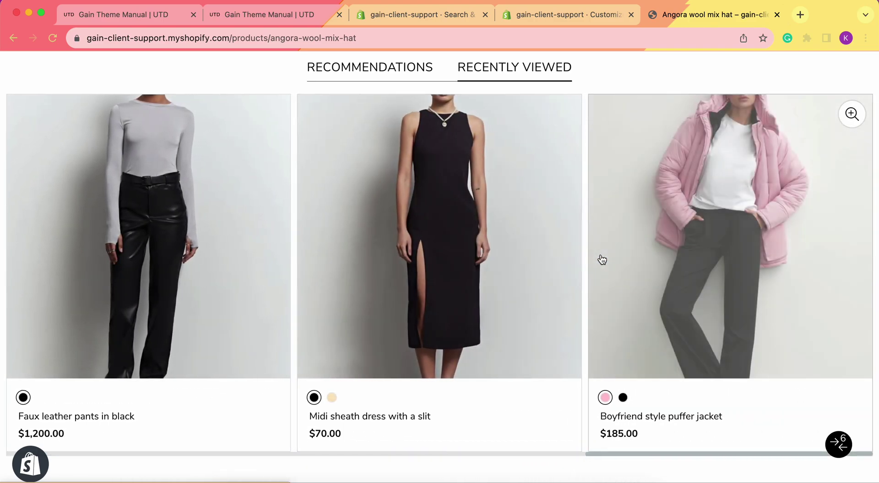
{"action": "scroll", "coordinate": [602, 260], "scroll_direction": "left", "scroll_amount": 20}
{"action": "scroll", "coordinate": [602, 260], "scroll_direction": "left", "scroll_amount": 3}
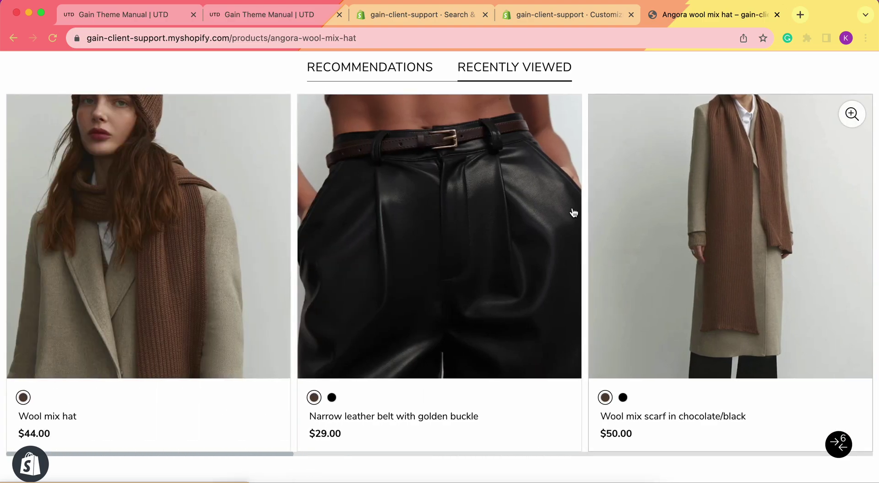
Return to the theme editor and review the Product recommendations section's settings, from the layout options up to the heading
{"action": "left_click", "coordinate": [534, 23]}
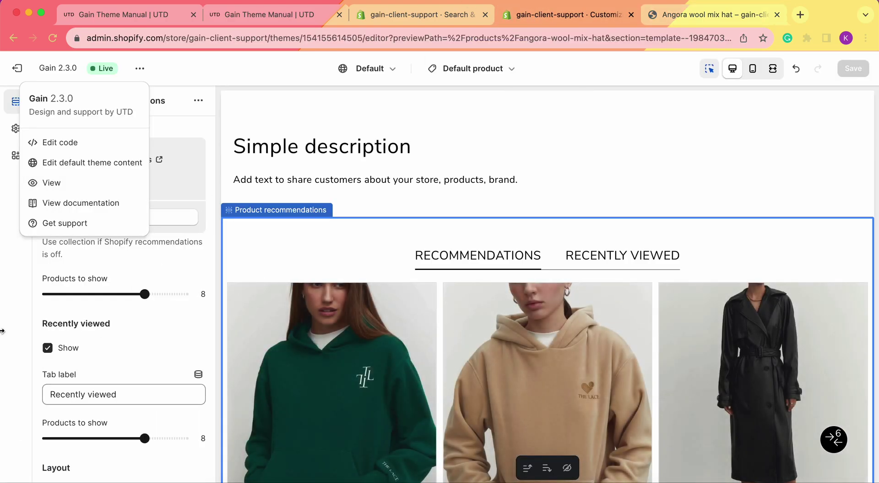
{"action": "left_click", "coordinate": [114, 314]}
{"action": "scroll", "coordinate": [114, 314], "scroll_direction": "down", "scroll_amount": 5}
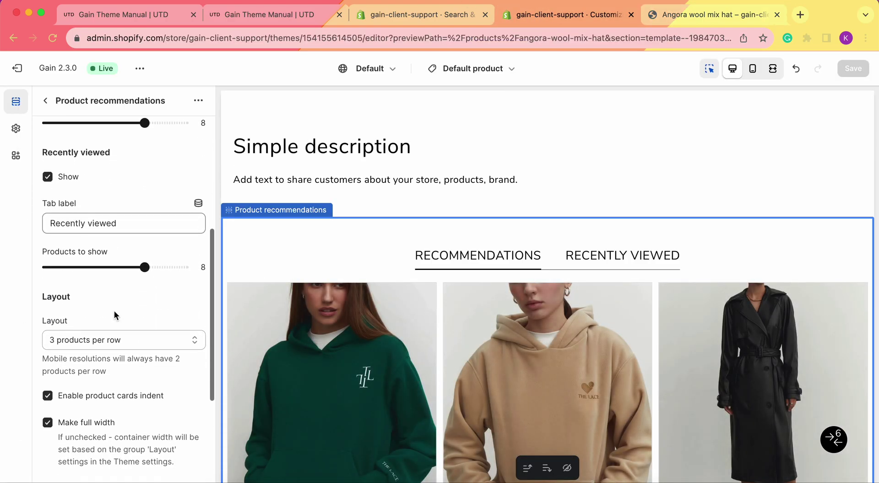
{"action": "scroll", "coordinate": [115, 314], "scroll_direction": "up", "scroll_amount": 10}
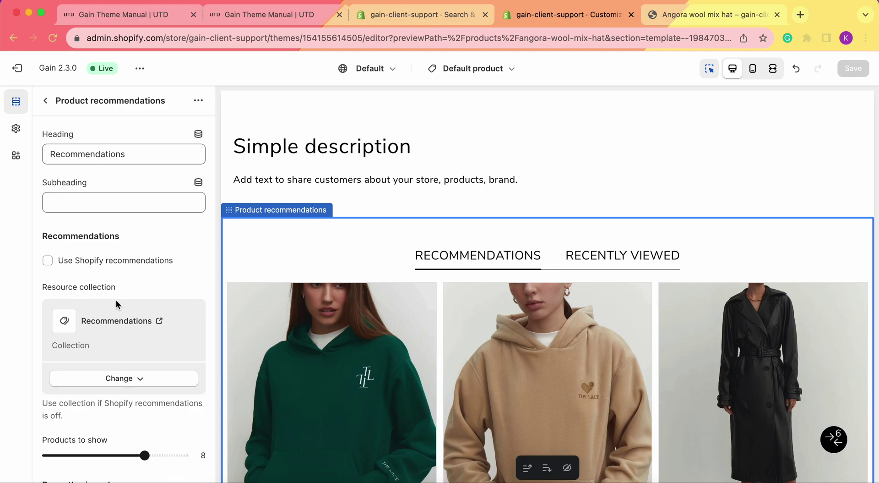
Switch to the Gain Theme Manual and look back through its Product recommendations documentation to the part on adding a section
{"action": "left_click", "coordinate": [249, 15]}
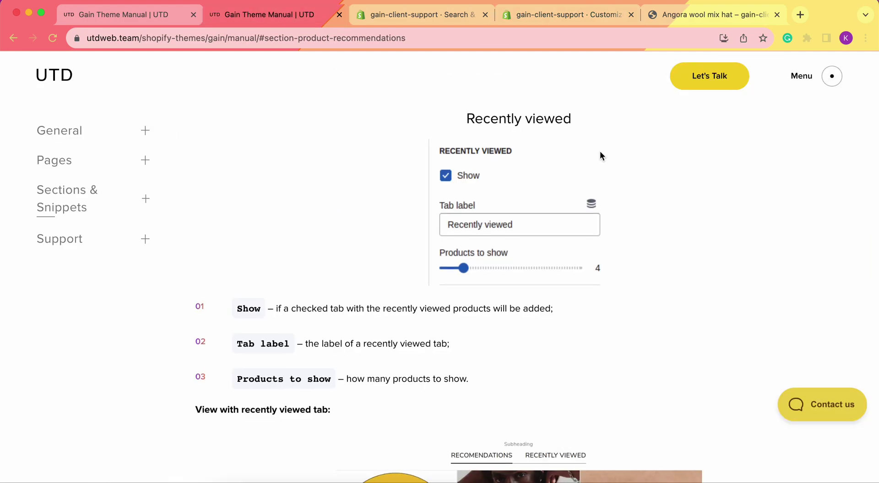
{"action": "scroll", "coordinate": [600, 151], "scroll_direction": "up", "scroll_amount": 7}
{"action": "scroll", "coordinate": [600, 152], "scroll_direction": "up", "scroll_amount": 15}
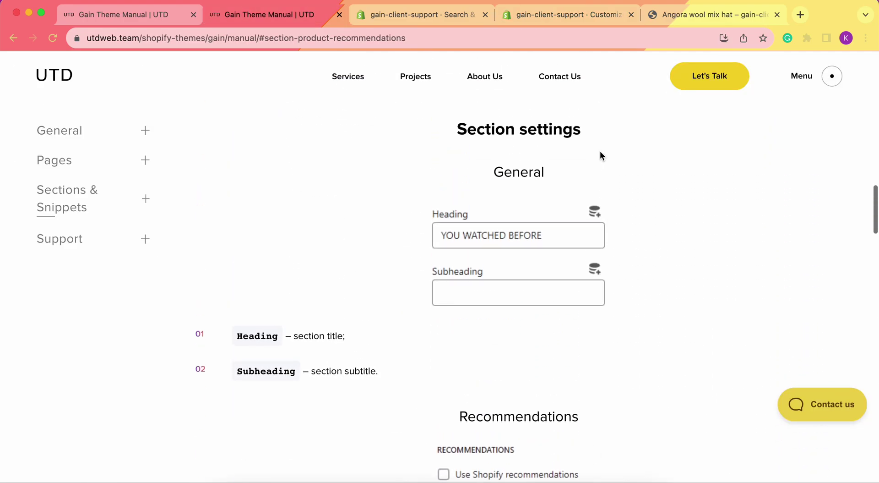
{"action": "scroll", "coordinate": [600, 156], "scroll_direction": "up", "scroll_amount": 12}
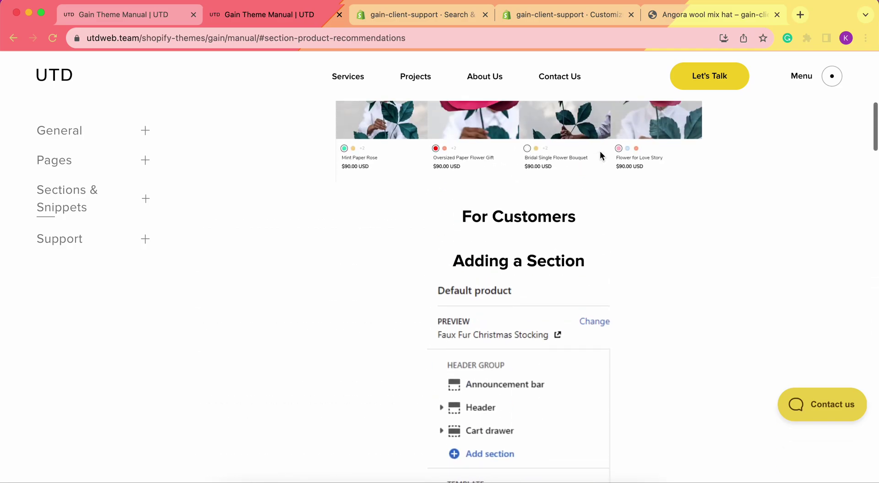